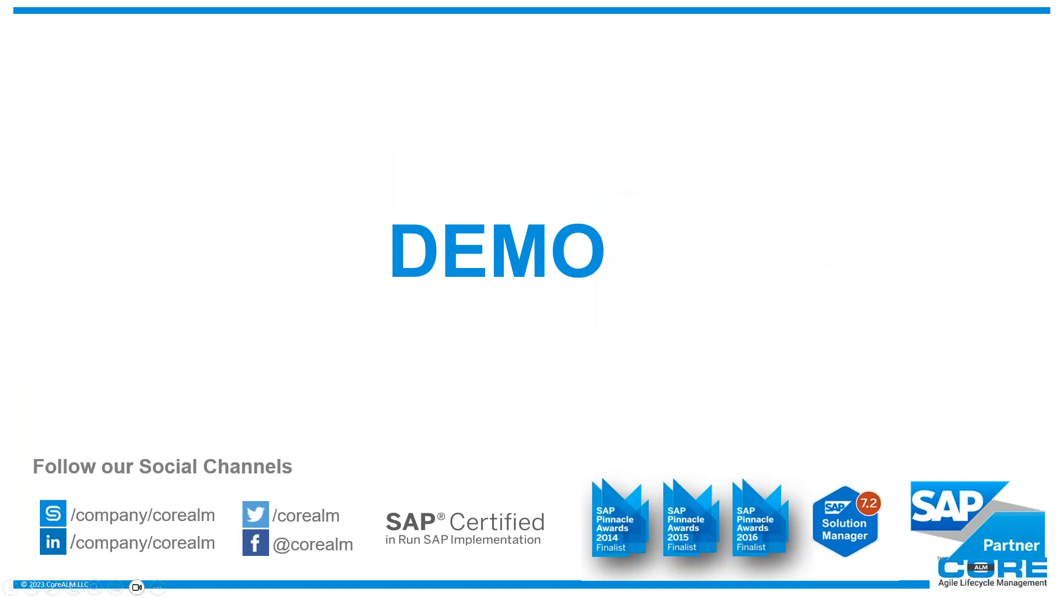
Switch to the SAP Solution Manager launchpad in the browser and look at the Focused Build role groups, including Tester and Test Manager.
key("alt+Tab")
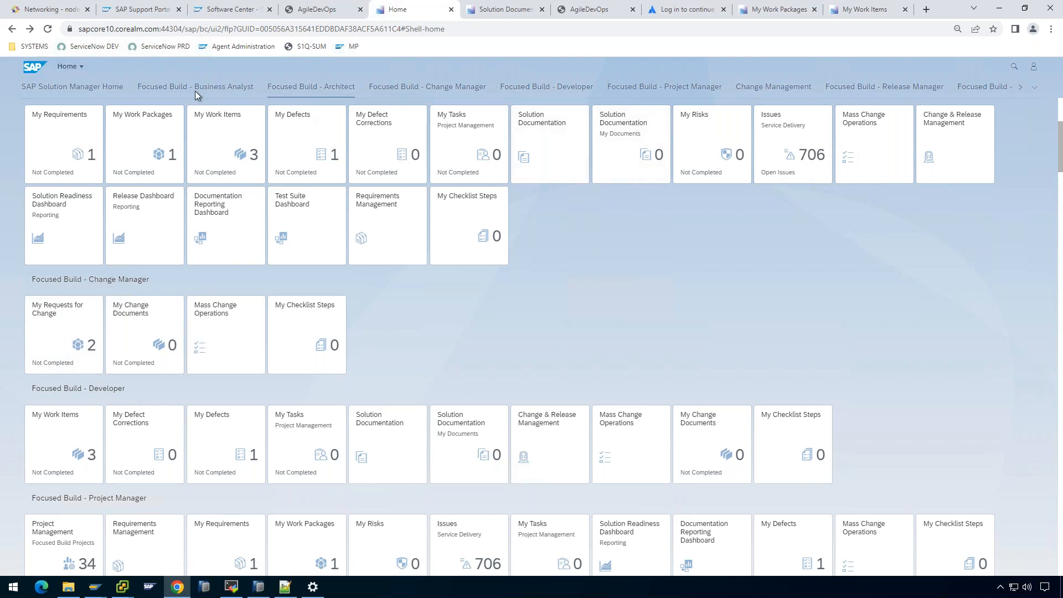
left_click(1034, 87)
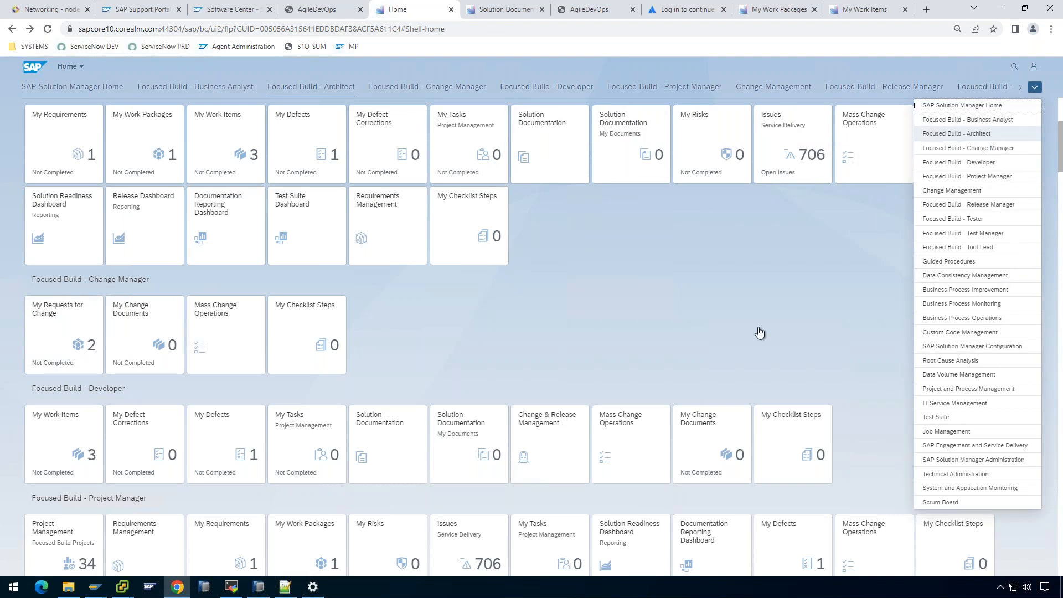
left_click(747, 245)
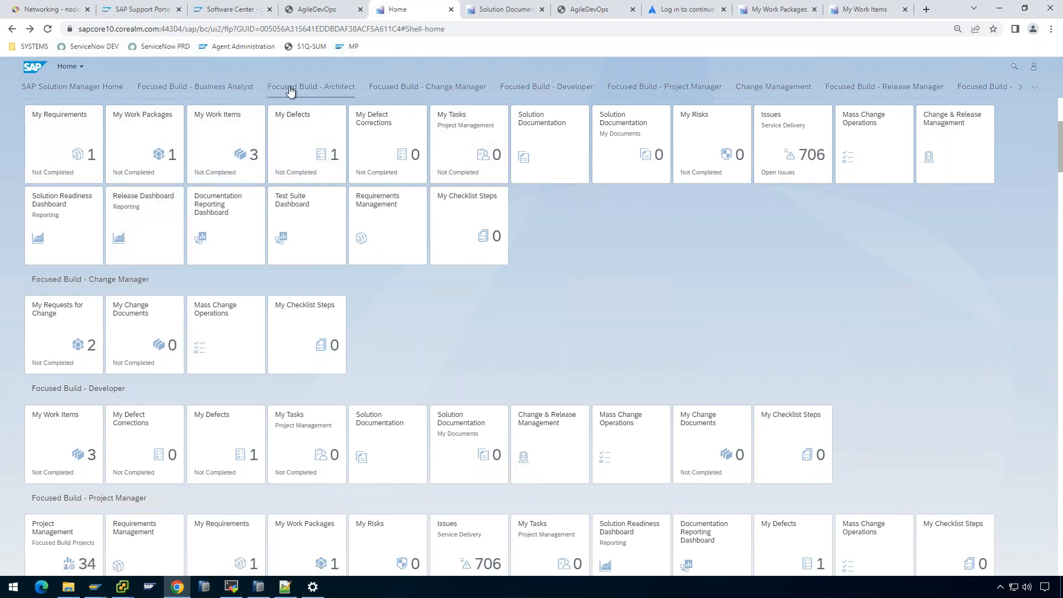
left_click(1033, 89)
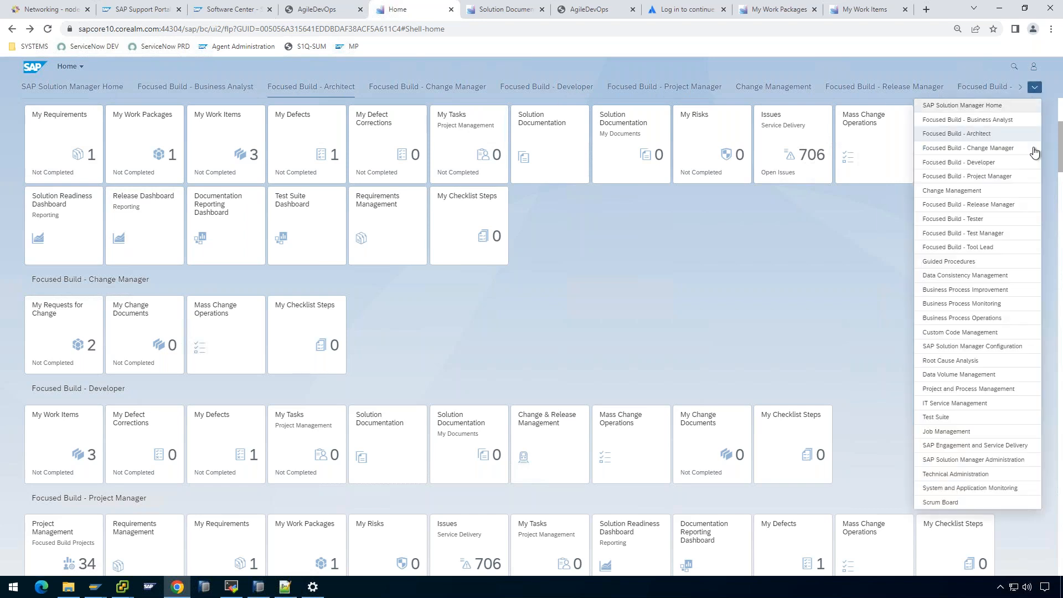
left_click(991, 232)
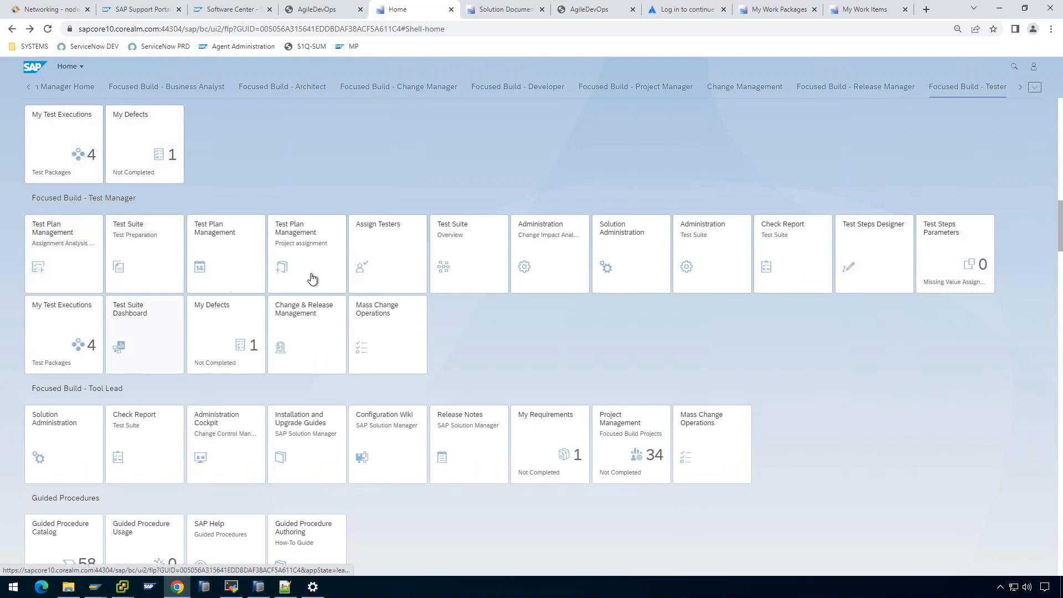
View Solution Documentation from the Focused Build - Architect group and the Jira mapping settings in AgileDevOps.
left_click(1033, 90)
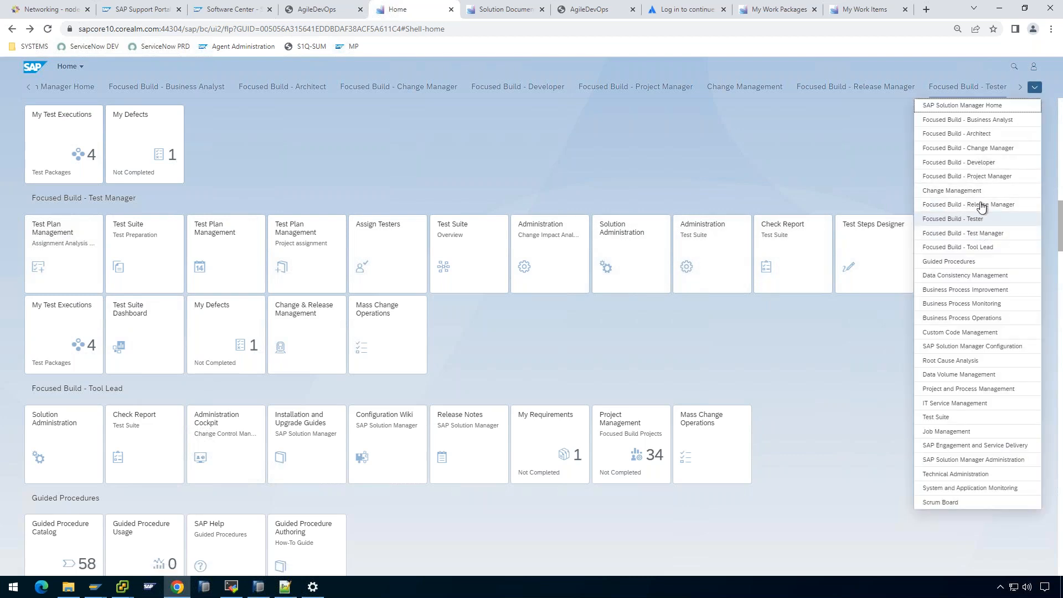
left_click(979, 137)
left_click(536, 152)
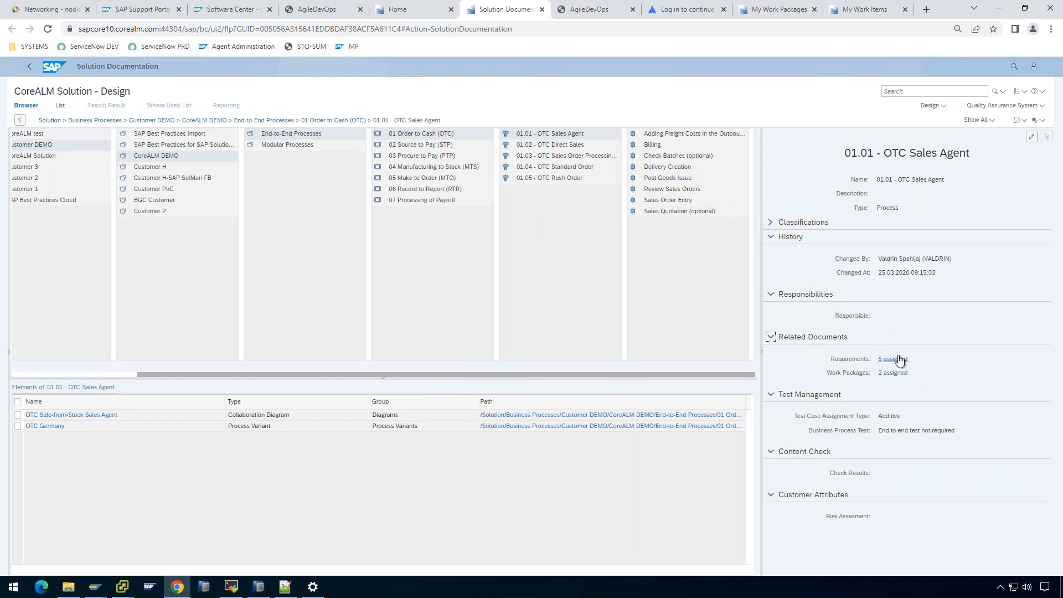
left_click(588, 14)
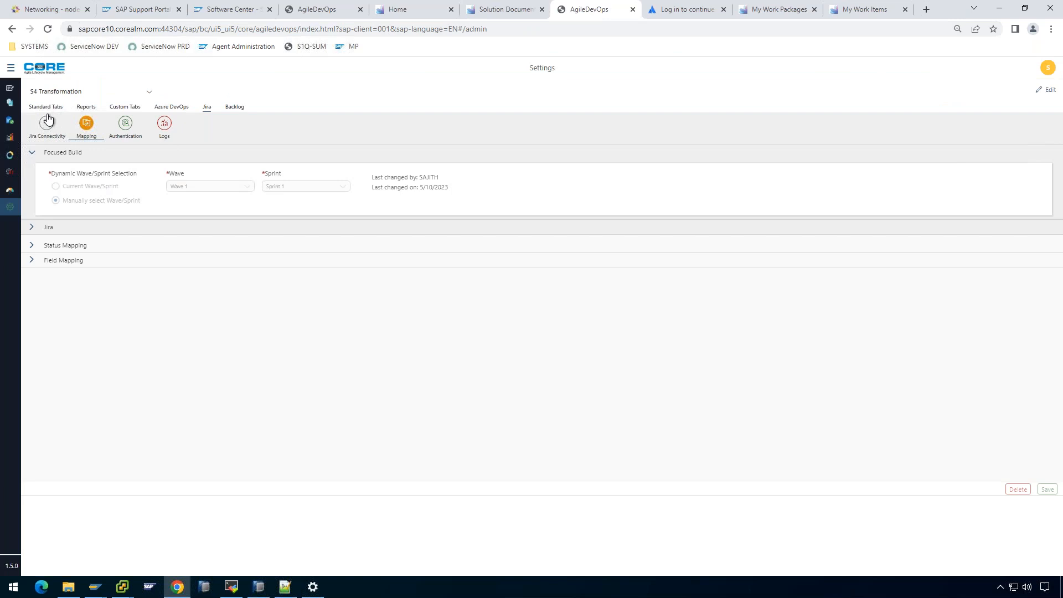
In the AgileDevOps requirements backlog, start a new Jira work package for the PPO interface requirement.
left_click(313, 11)
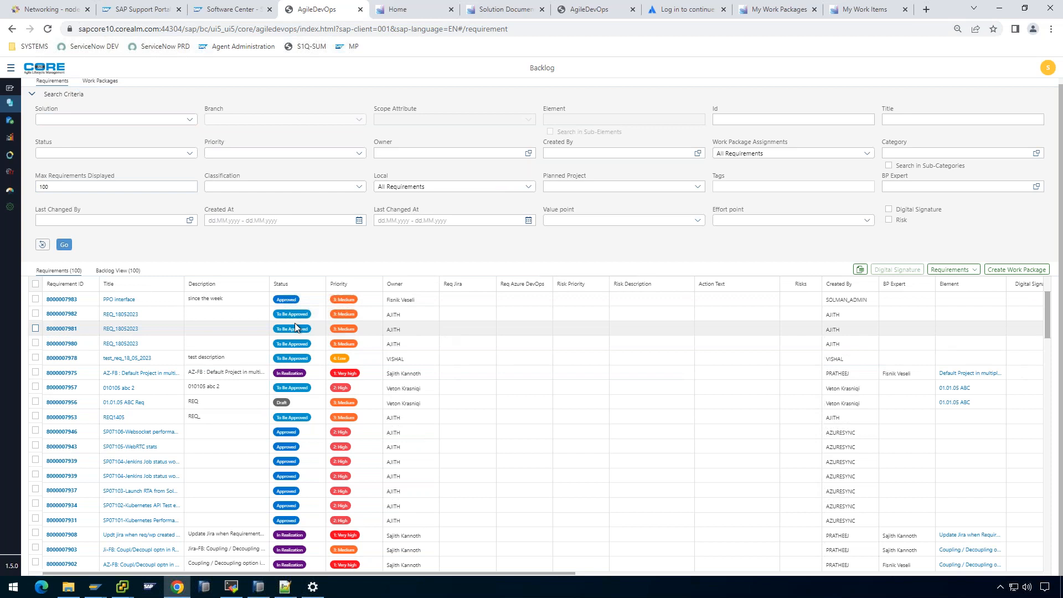
left_click(36, 300)
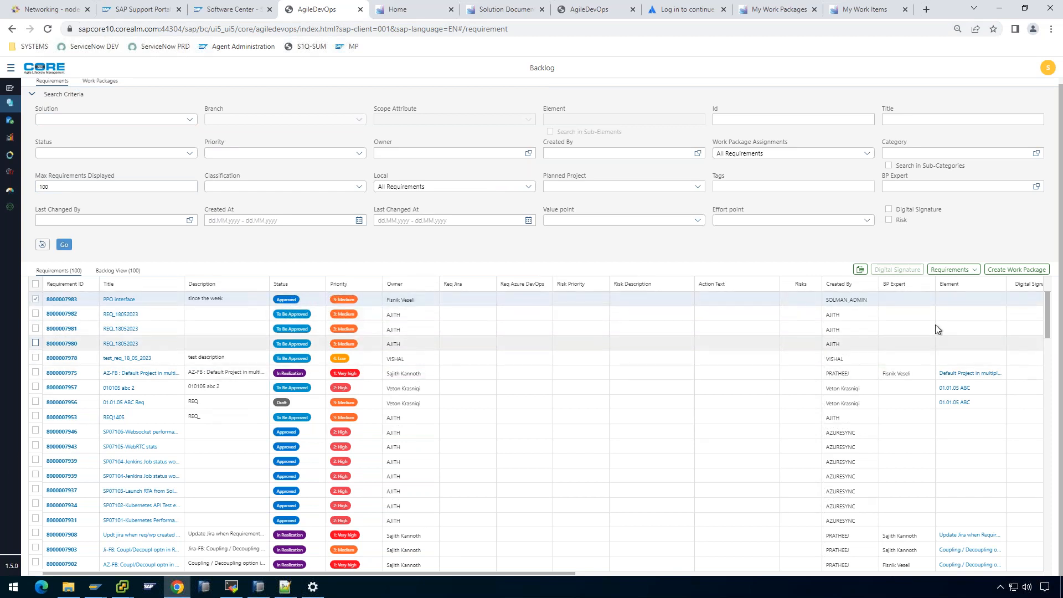
left_click(1028, 275)
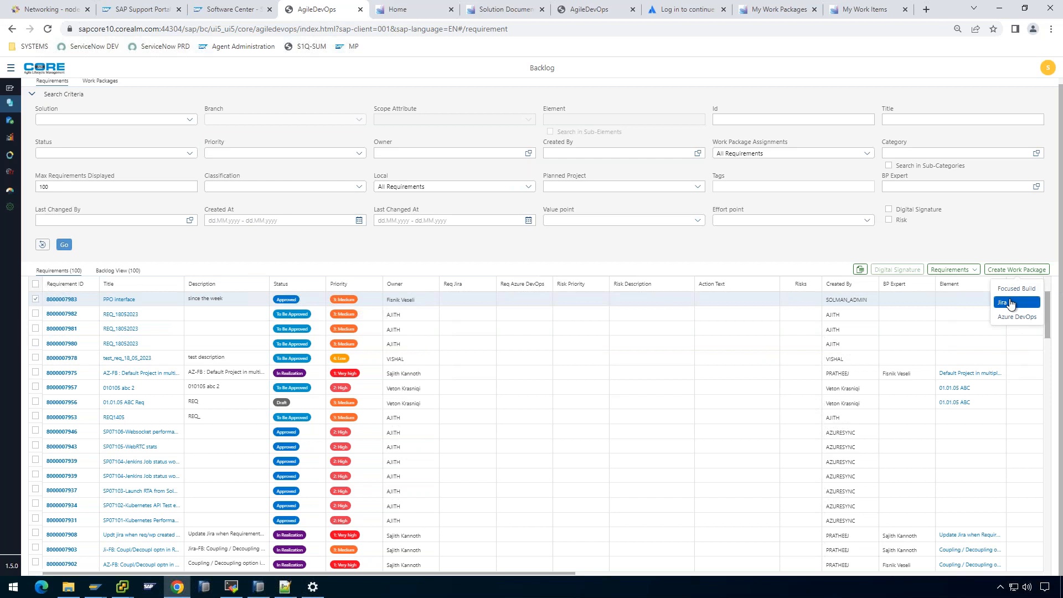
left_click(1010, 302)
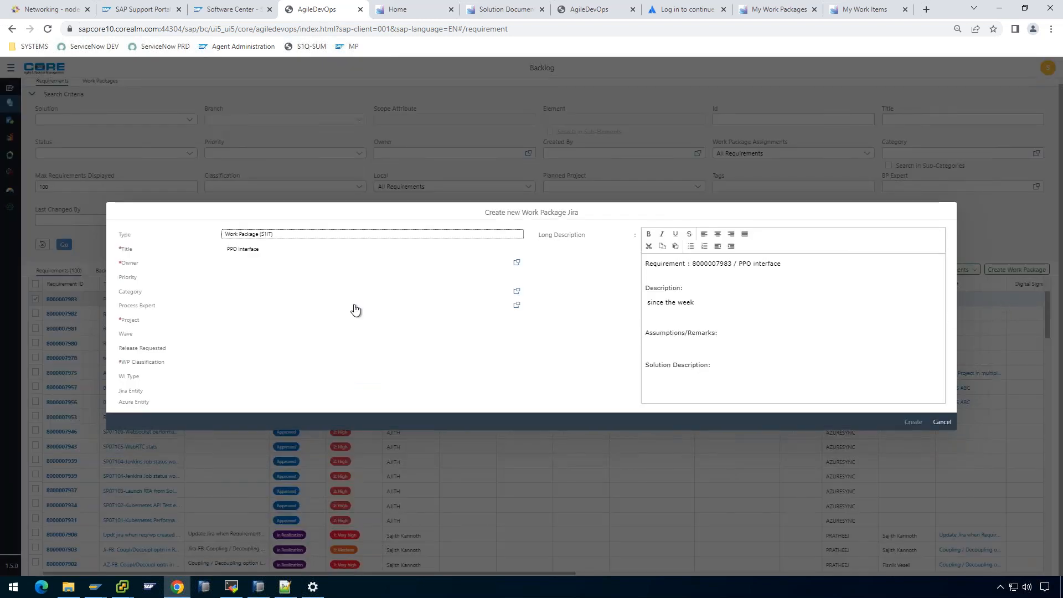
Assign the requirement owner as the new work package's owner and set its priority to 3: Medium.
left_click(512, 260)
left_click(563, 107)
type("f")
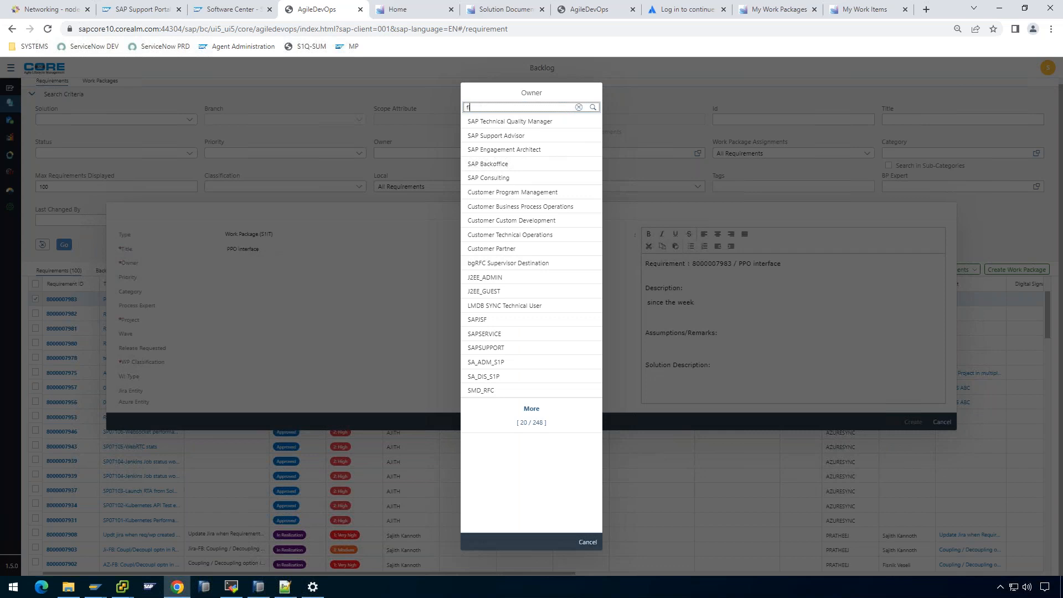
type("i")
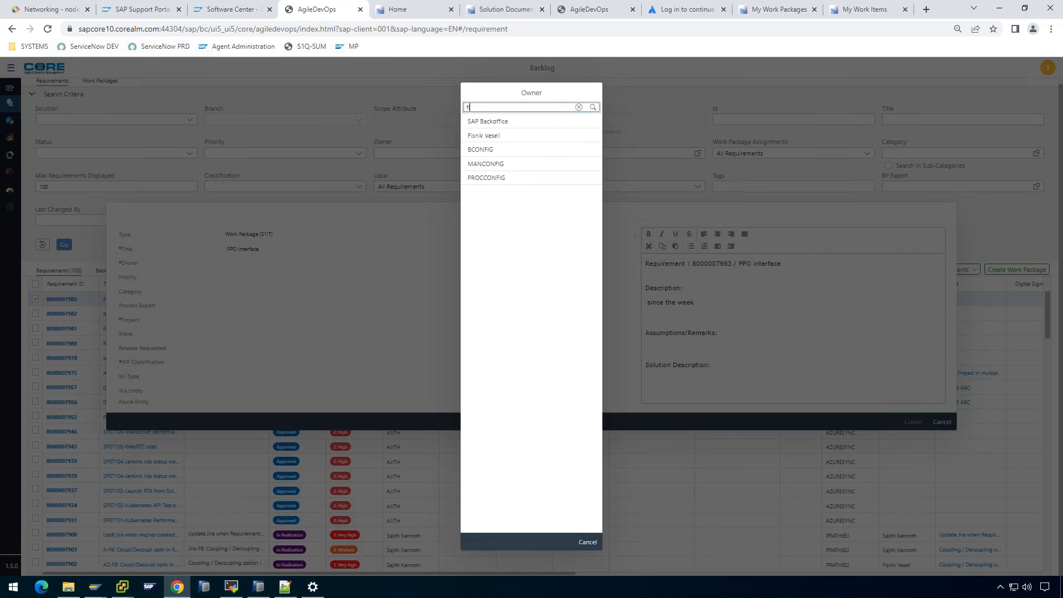
left_click(531, 138)
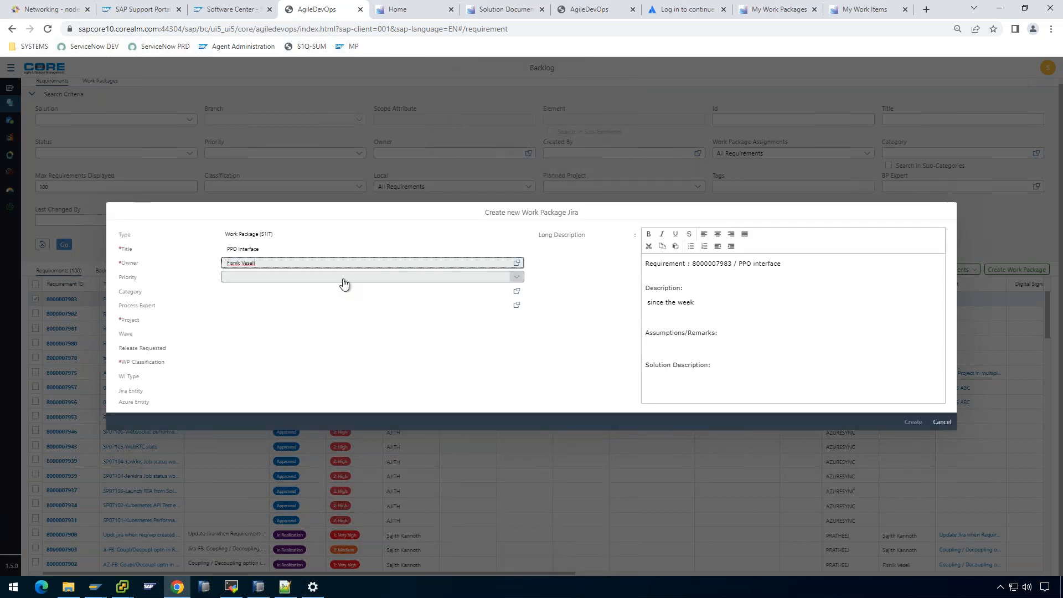
left_click(344, 279)
left_click(258, 331)
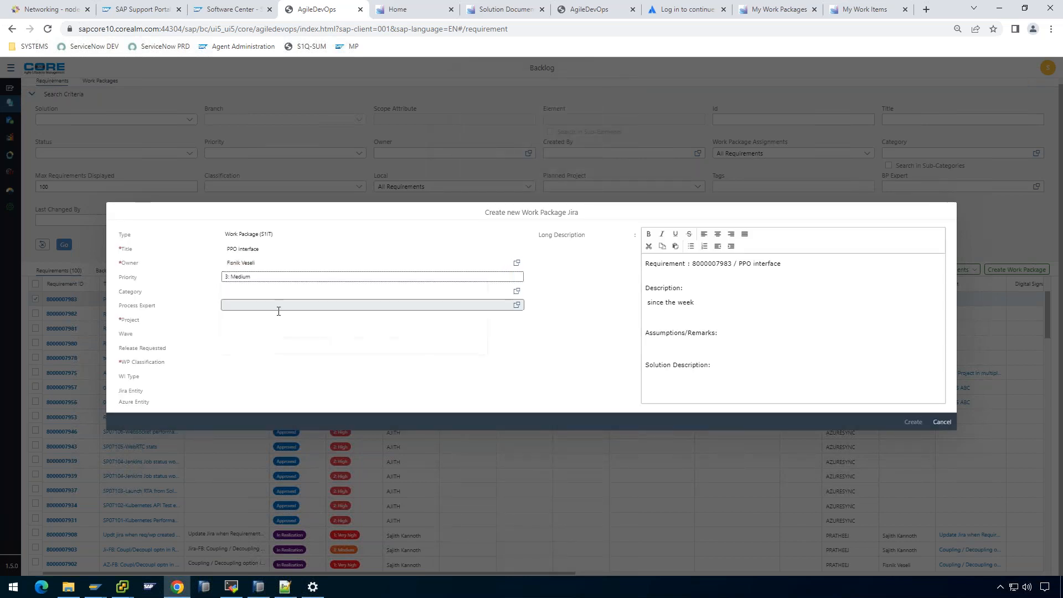
Set the project to S4 Transformation and the WP classification to Gap, and create the work package.
left_click(463, 323)
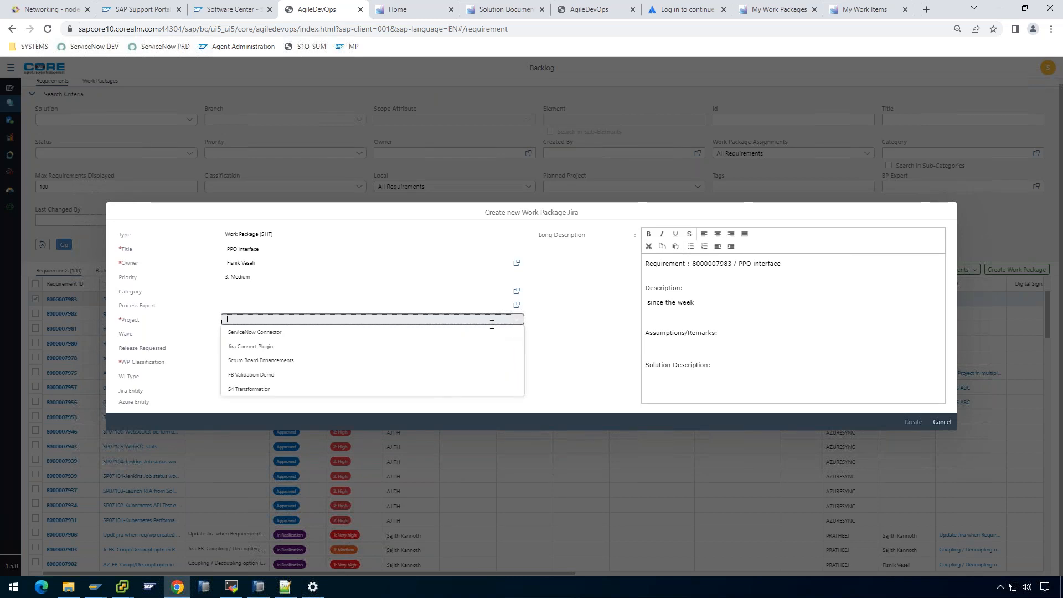
left_click(282, 395)
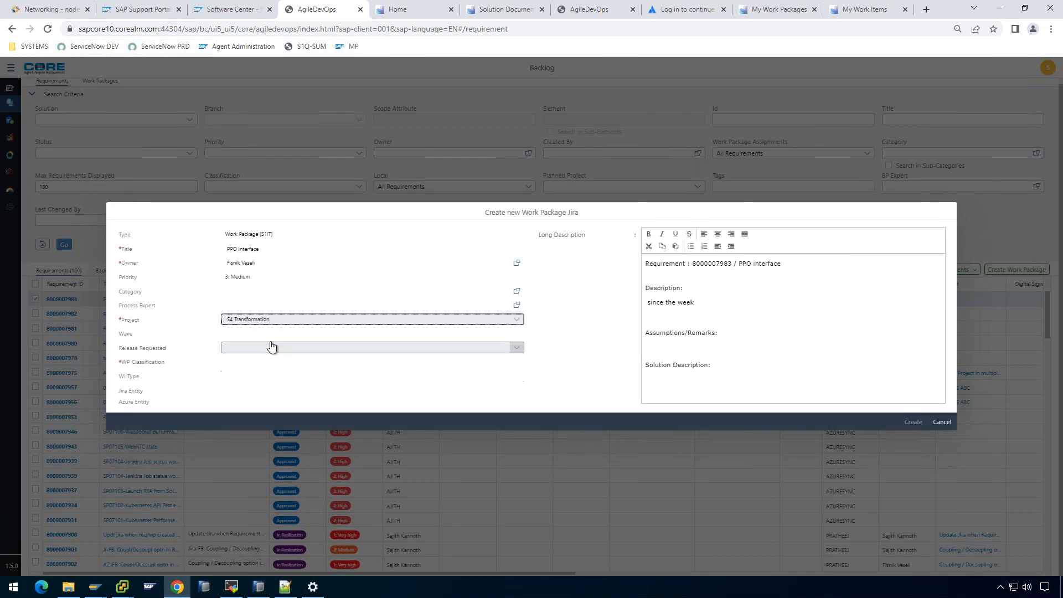
left_click(266, 364)
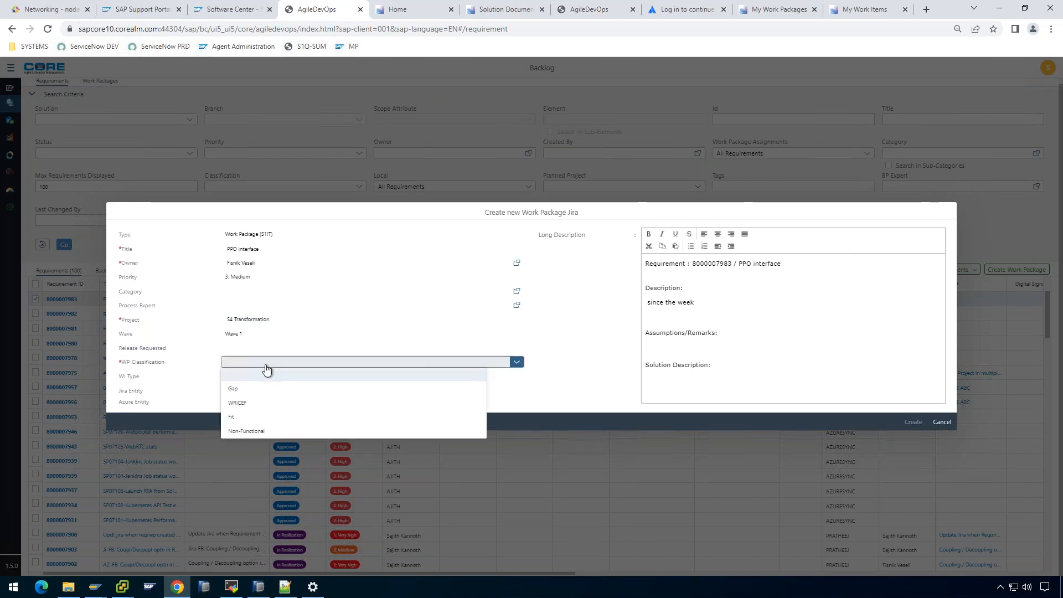
left_click(247, 390)
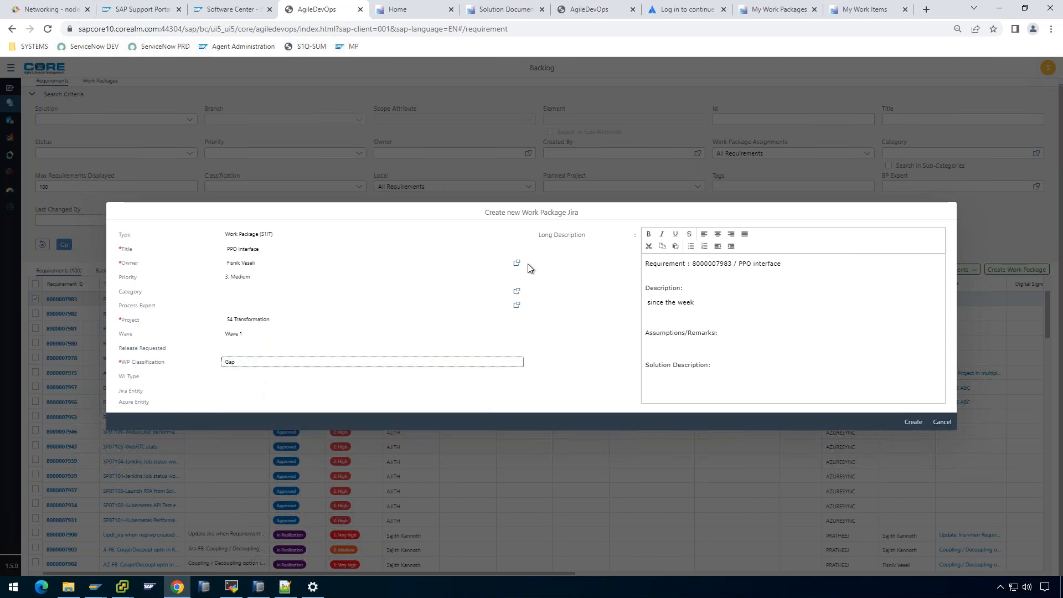
left_click(913, 422)
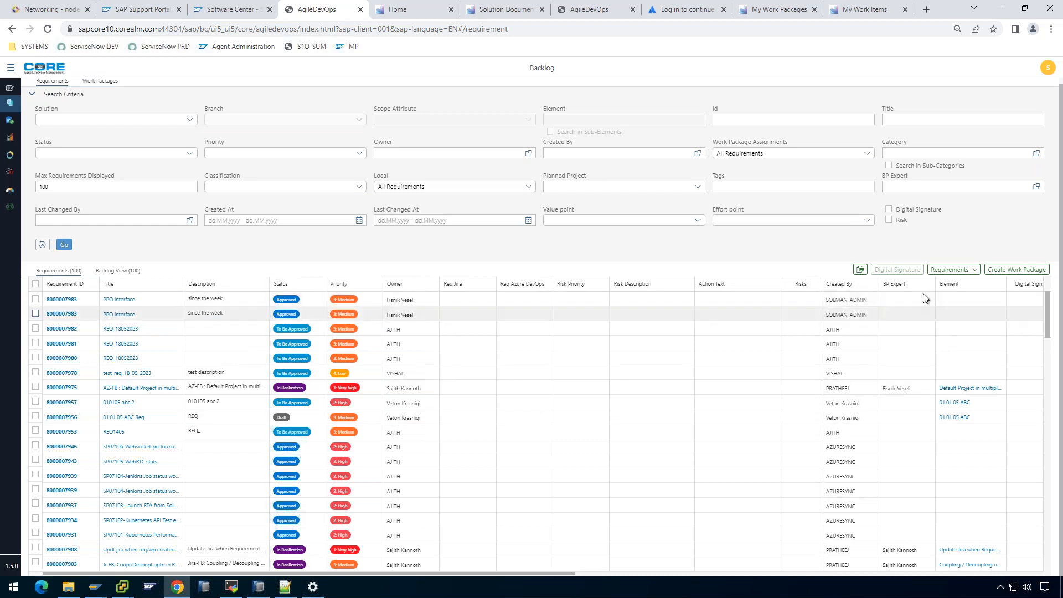
Open the new PPO interface work package and its linked Jira issue HYW-42 from the requirements backlog.
left_click_drag(530, 576, 815, 572)
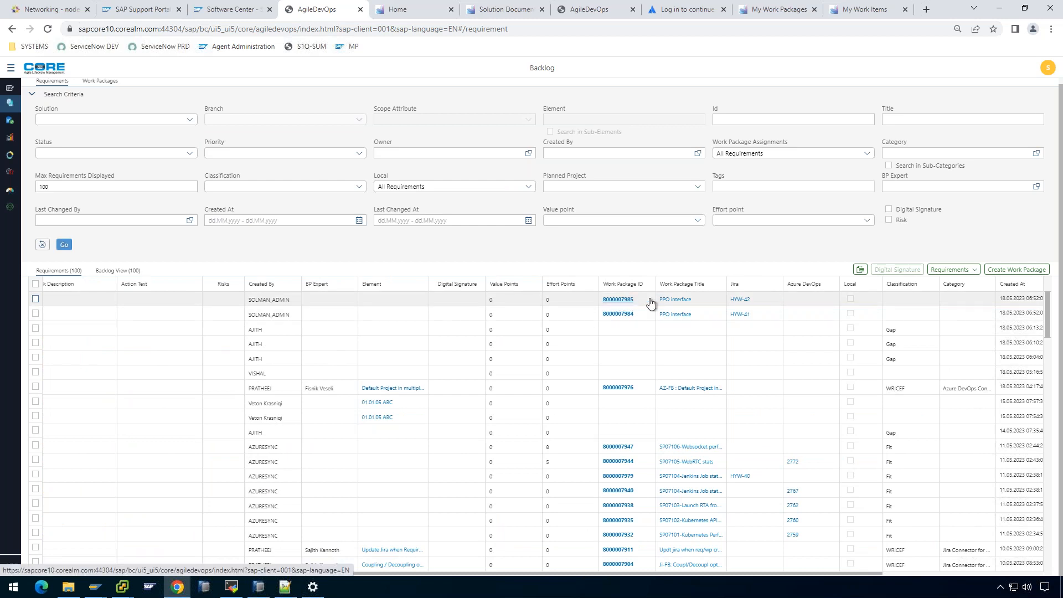
left_click(673, 300)
left_click(282, 11)
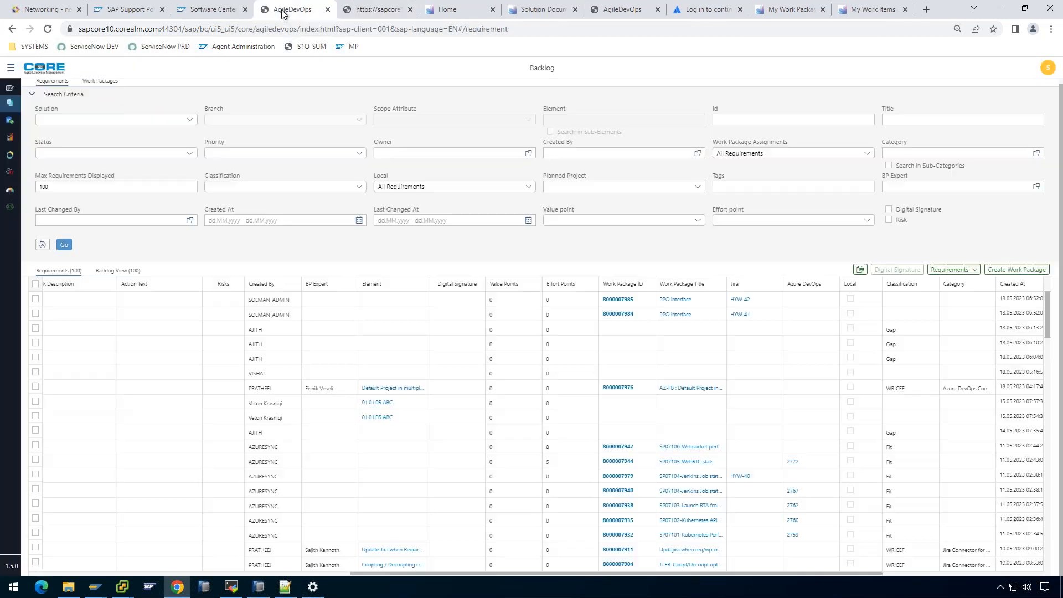
left_click(739, 302)
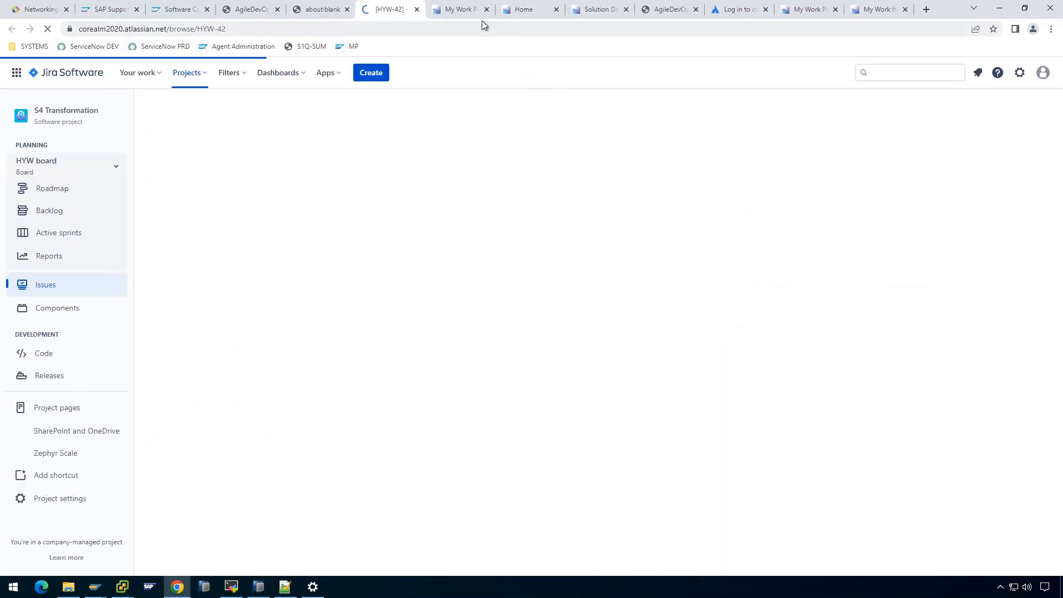
Close the surplus My Work Packages, Home, Solution Documentation and blank browser tabs around the Jira issue.
middle_click(474, 8)
middle_click(473, 7)
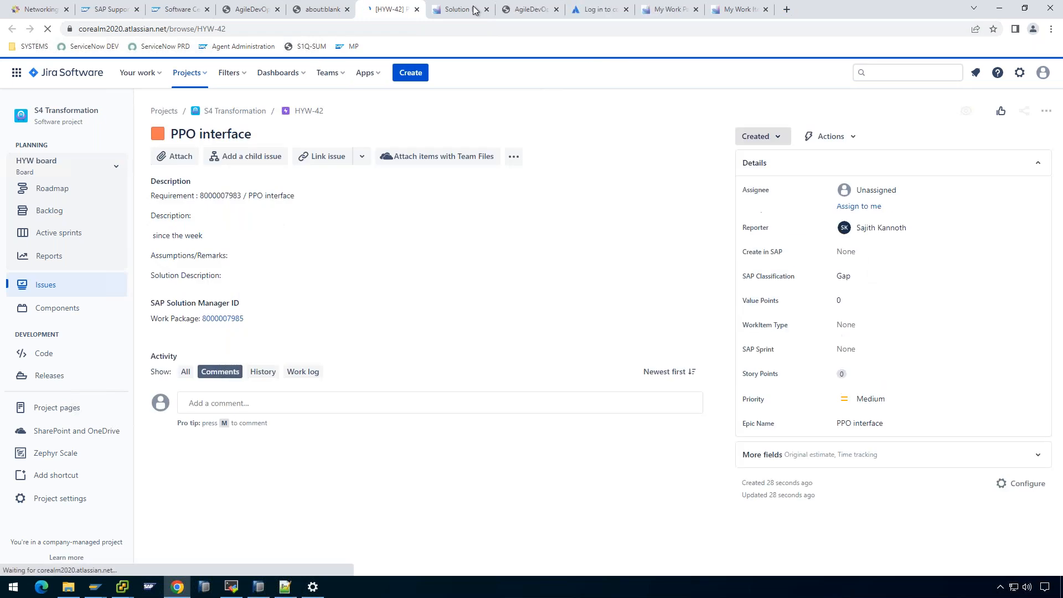
middle_click(473, 10)
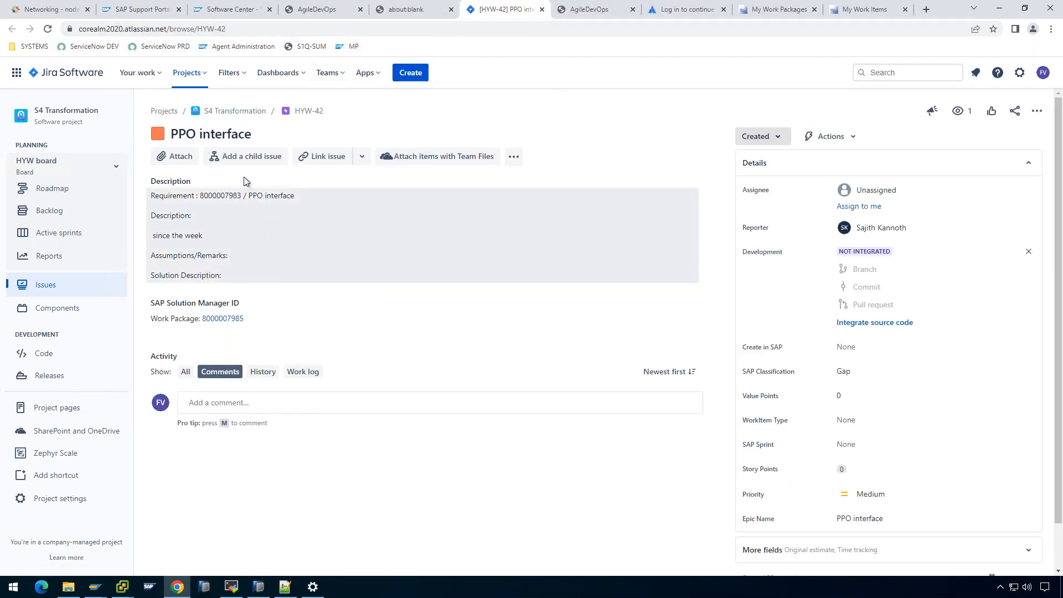
left_click(401, 12)
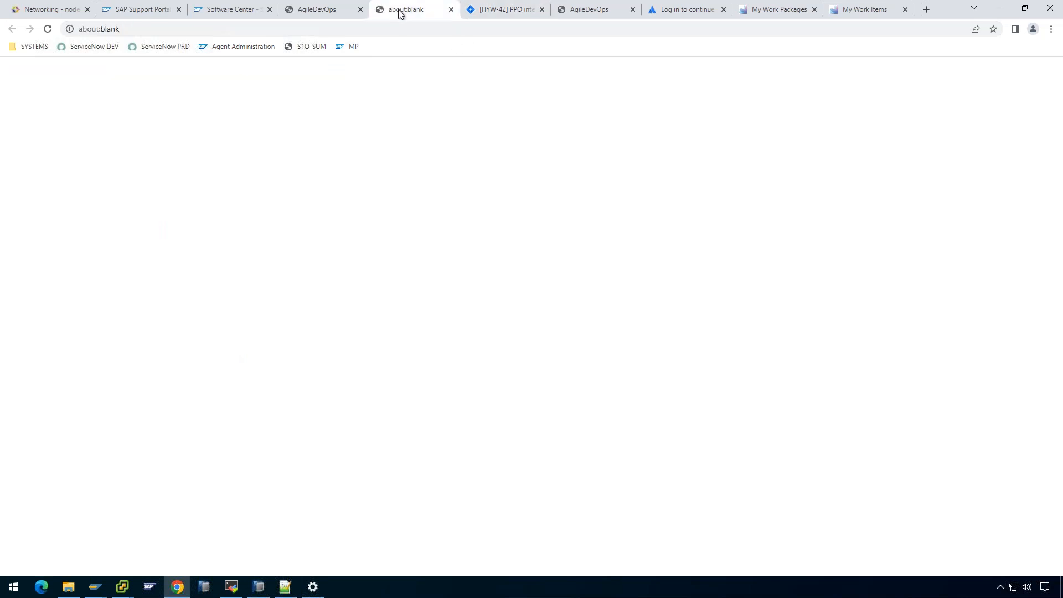
middle_click(384, 10)
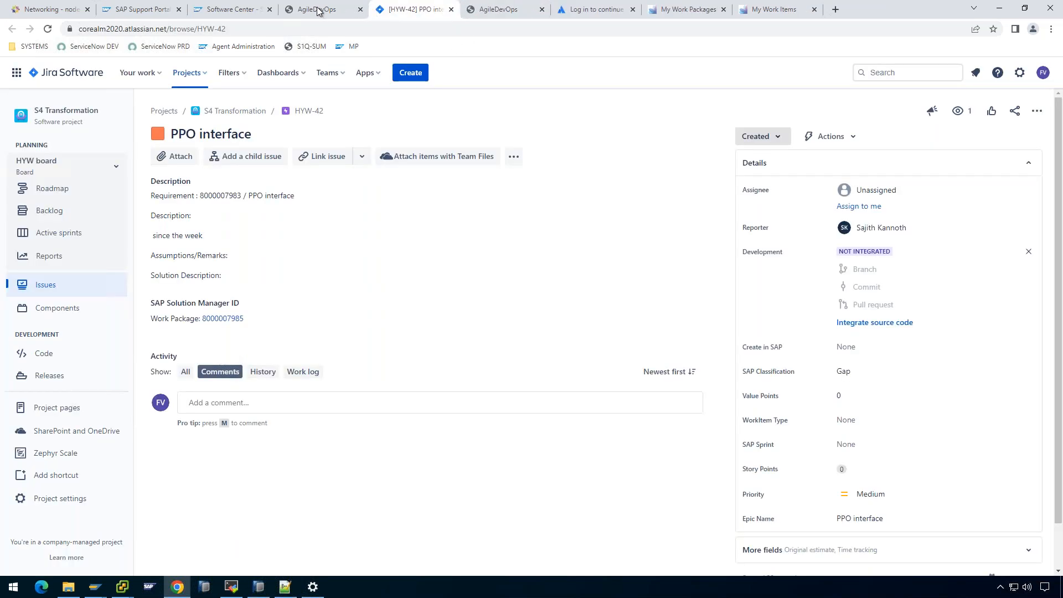
Reopen the PPO interface work package linked to HYW-42 from the backlog and compare it with its Jira issue.
left_click(318, 10)
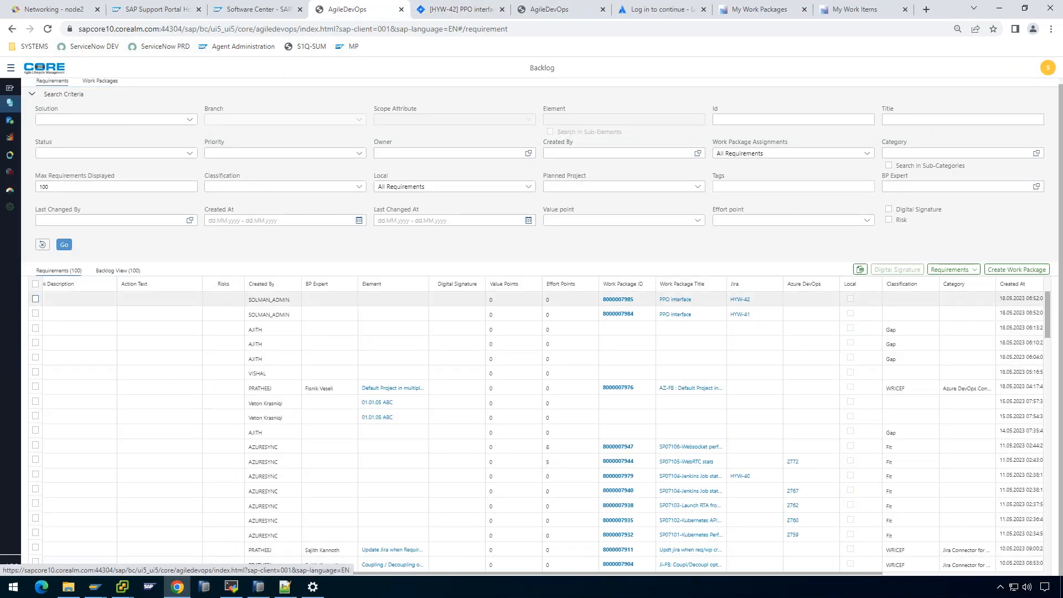
left_click(678, 299)
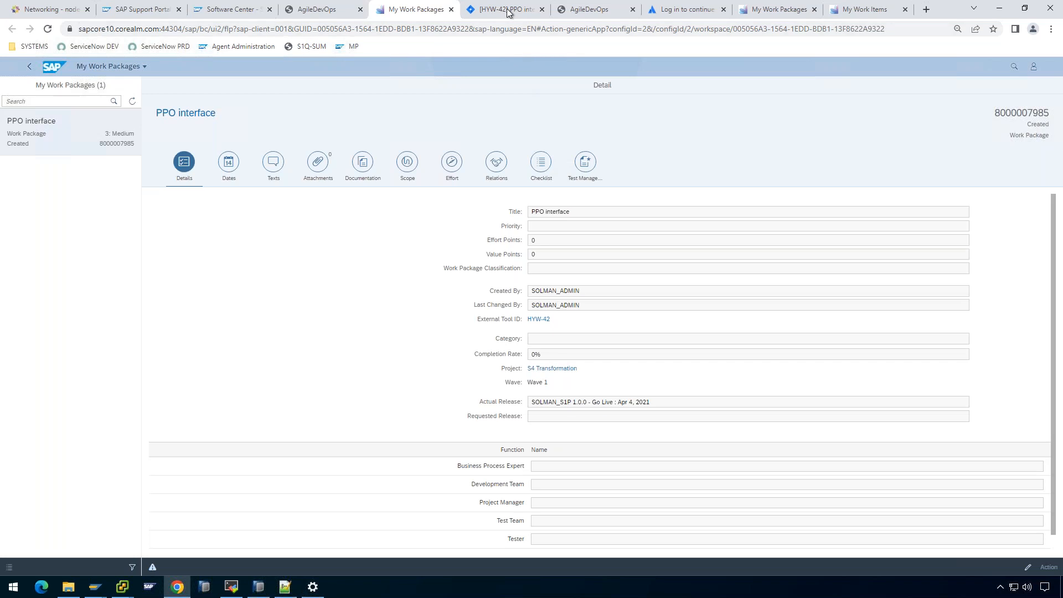
left_click(508, 12)
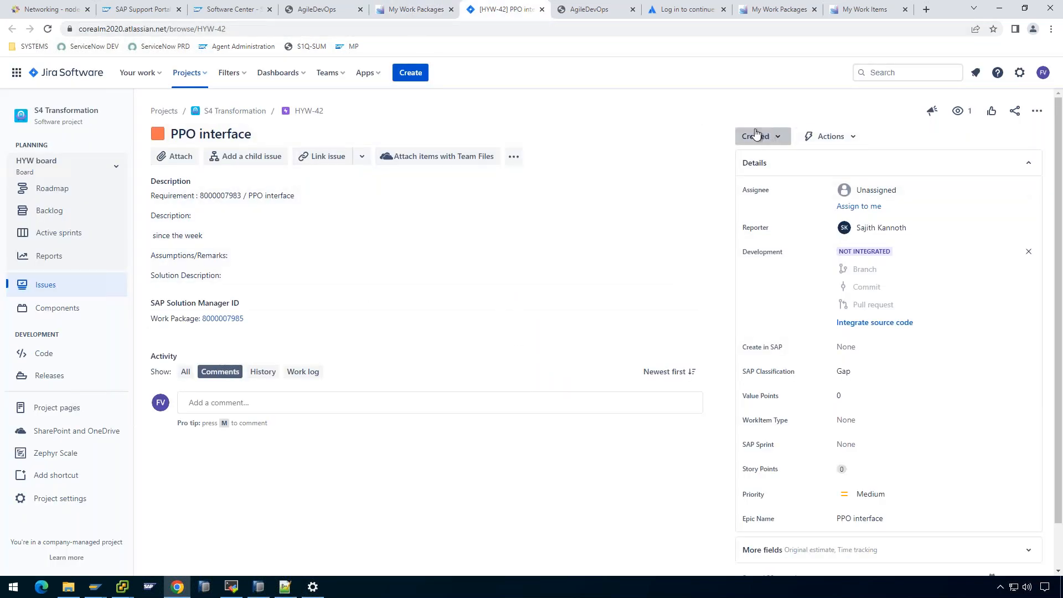
Go to the scope of the PPO interface work package and apply the Define Scope action.
left_click(411, 8)
left_click(409, 165)
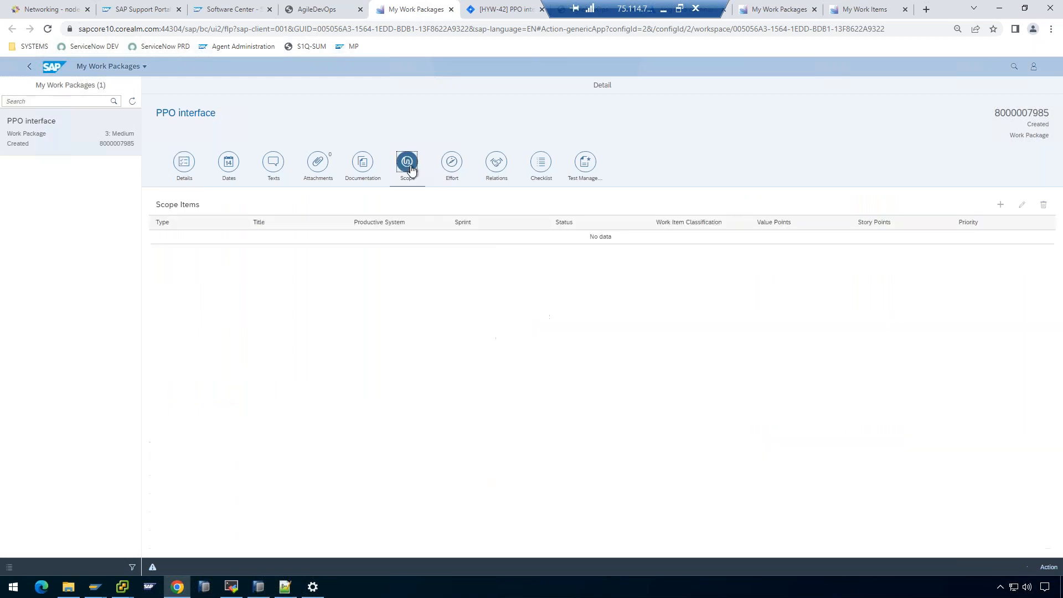
left_click(1049, 566)
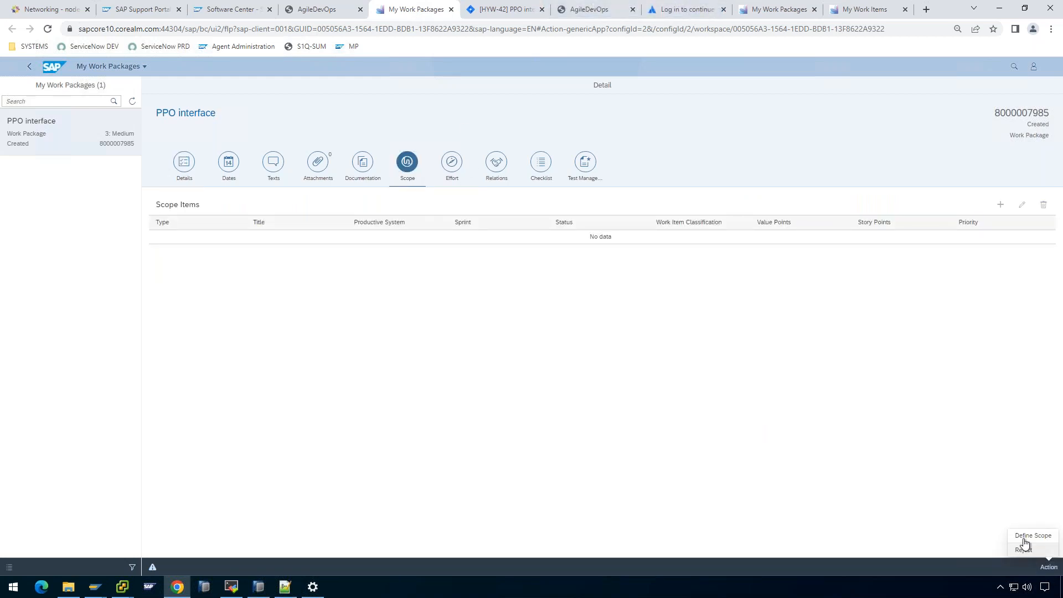
left_click(1031, 535)
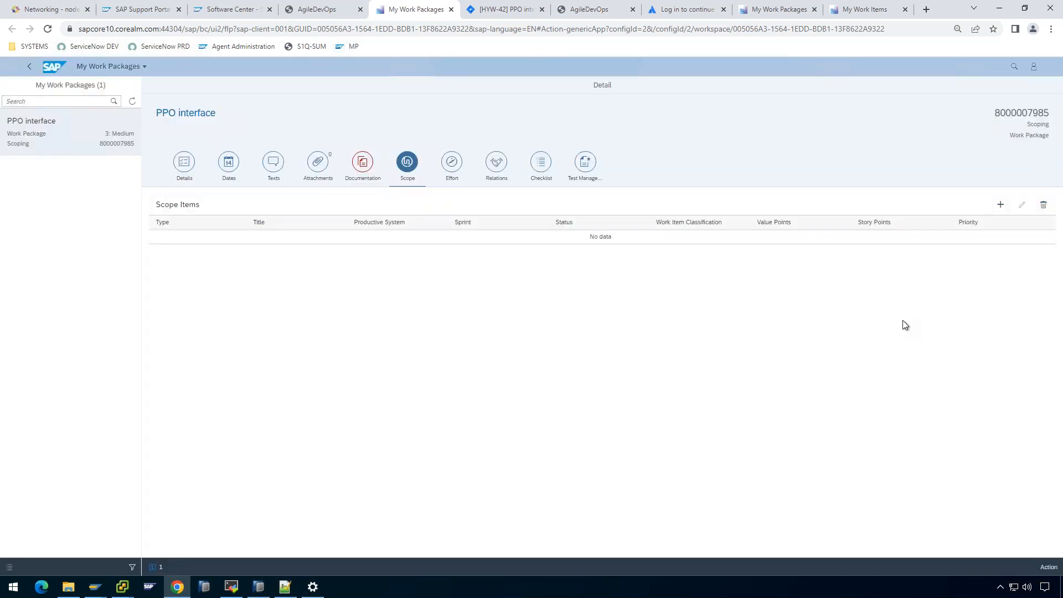
Start a scope item of type Work Item (NC) and title it "Build interface for PO", correcting the spelling of interface.
left_click(1000, 204)
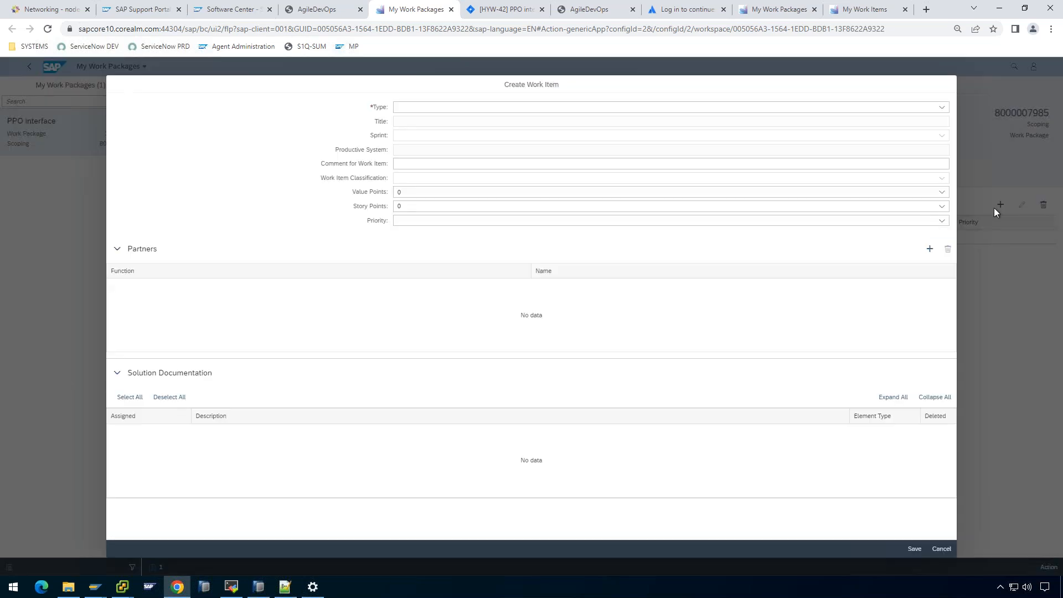
left_click(475, 108)
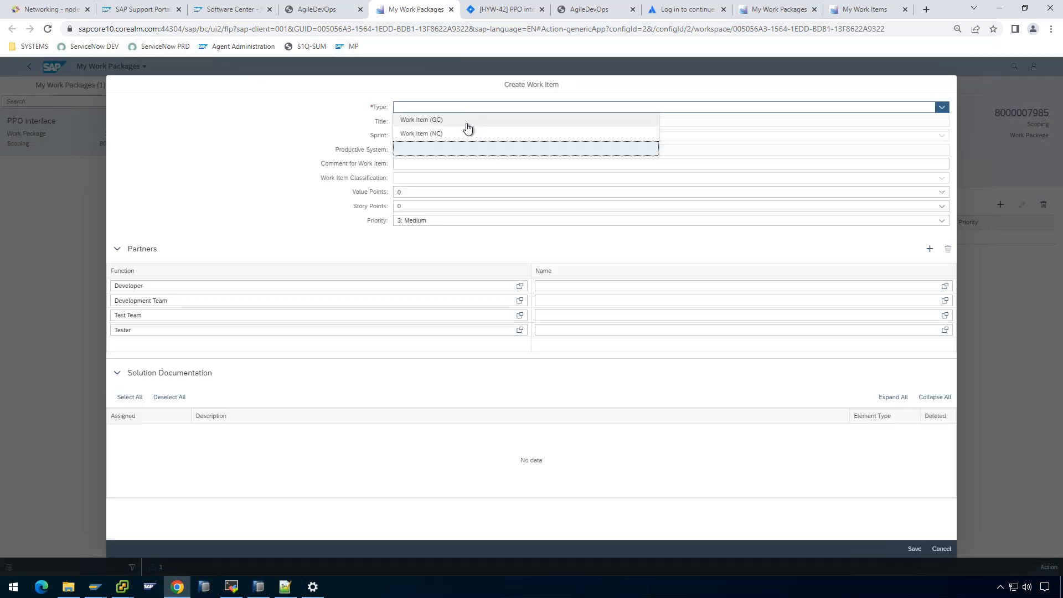
left_click(467, 133)
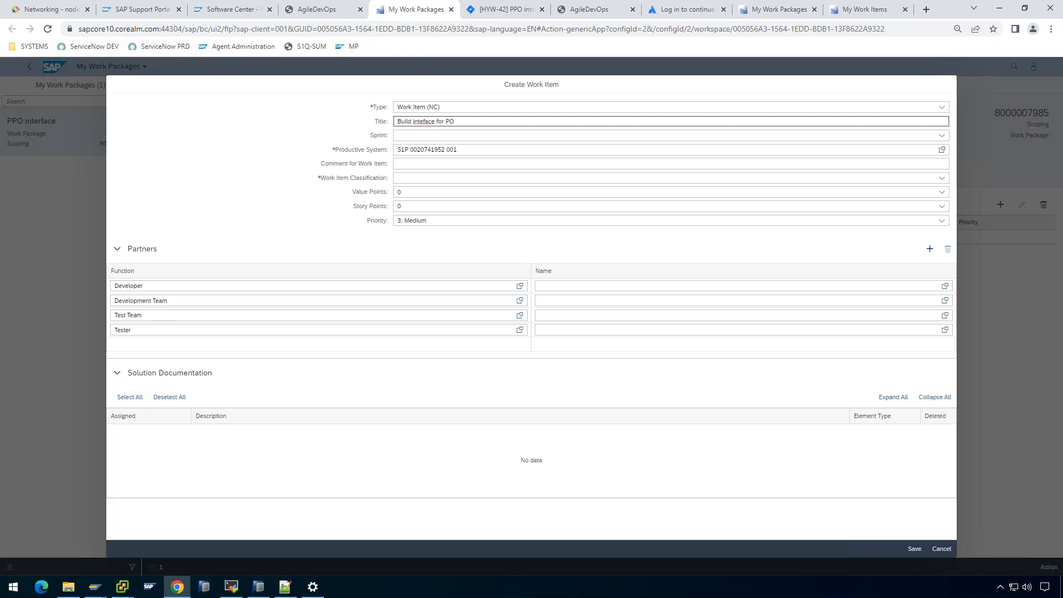
right_click(421, 122)
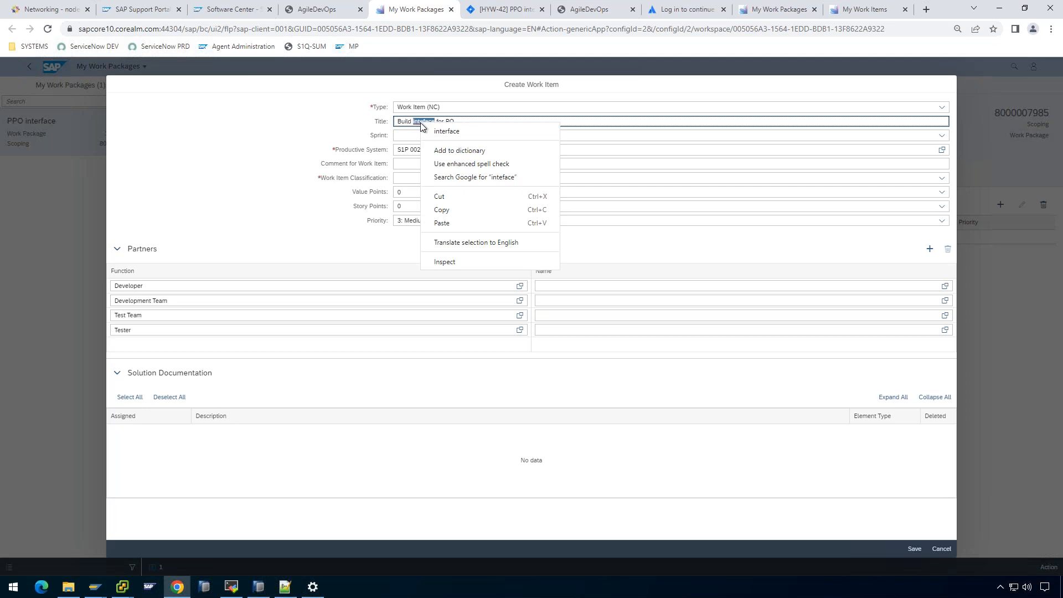
left_click(446, 131)
left_click_drag(457, 121, 395, 121)
key("ctrl+c")
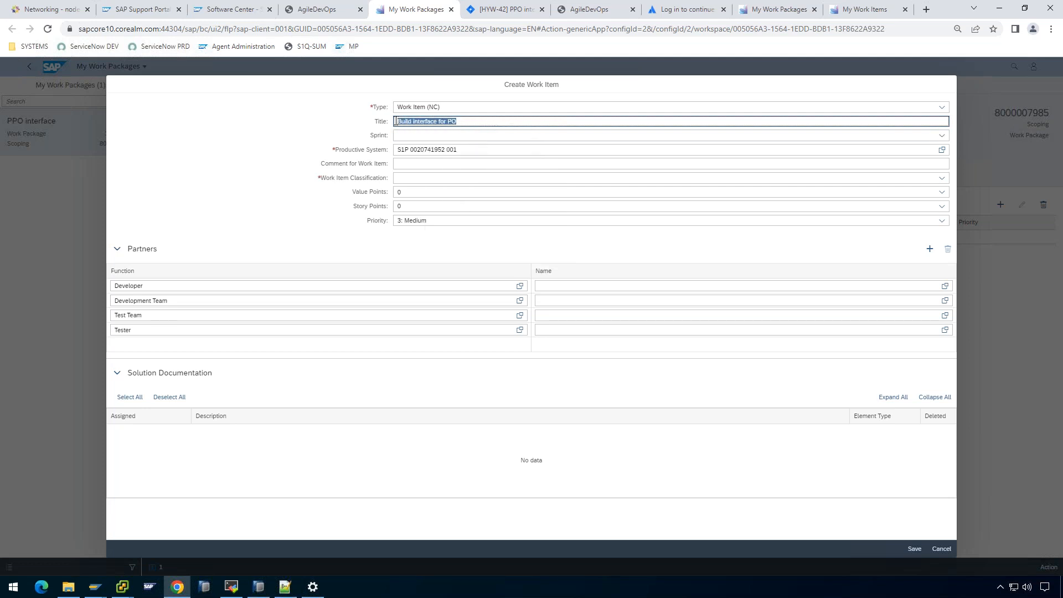
Set the work item comment to "Build interface for PO" and extend the title to "Build interface for PO SAP".
left_click(431, 180)
left_click(430, 164)
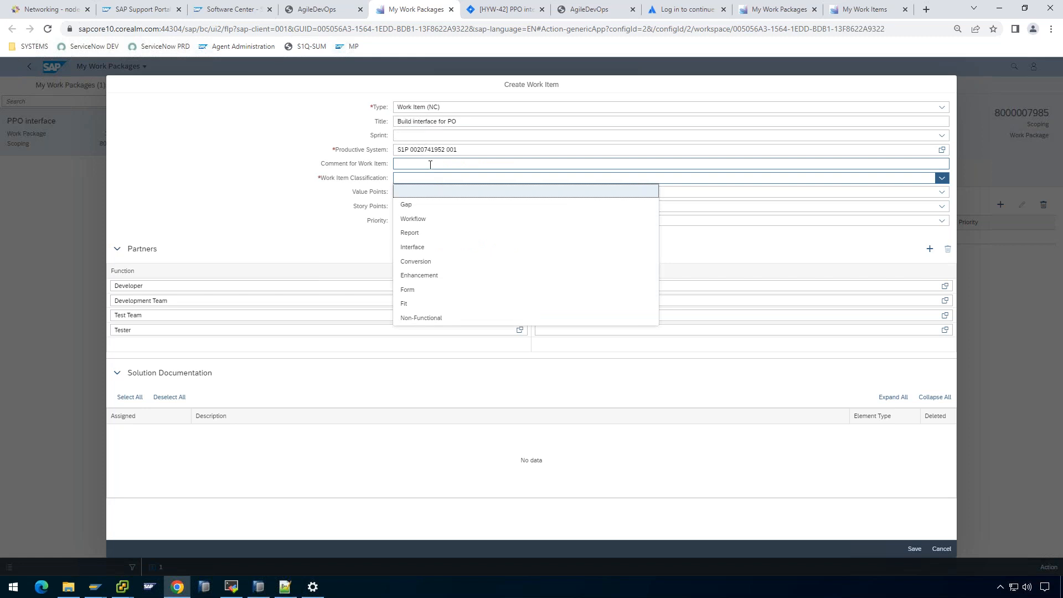
key("ctrl+v")
left_click(469, 124)
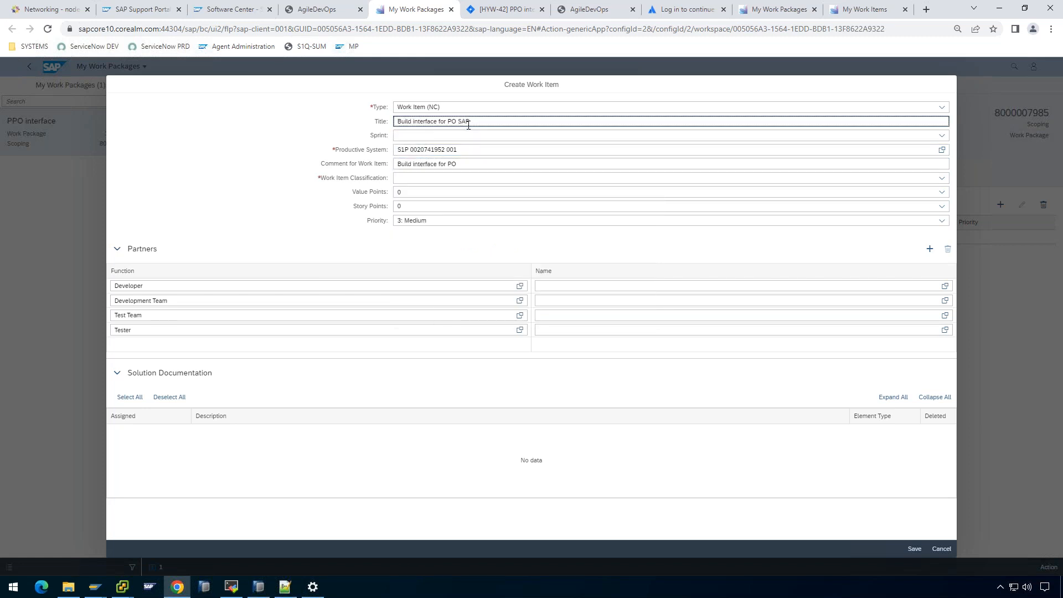
Assign the new work item to Sprint 1 and classify it as Interface.
left_click(446, 136)
left_click(431, 164)
left_click(449, 190)
left_click(445, 180)
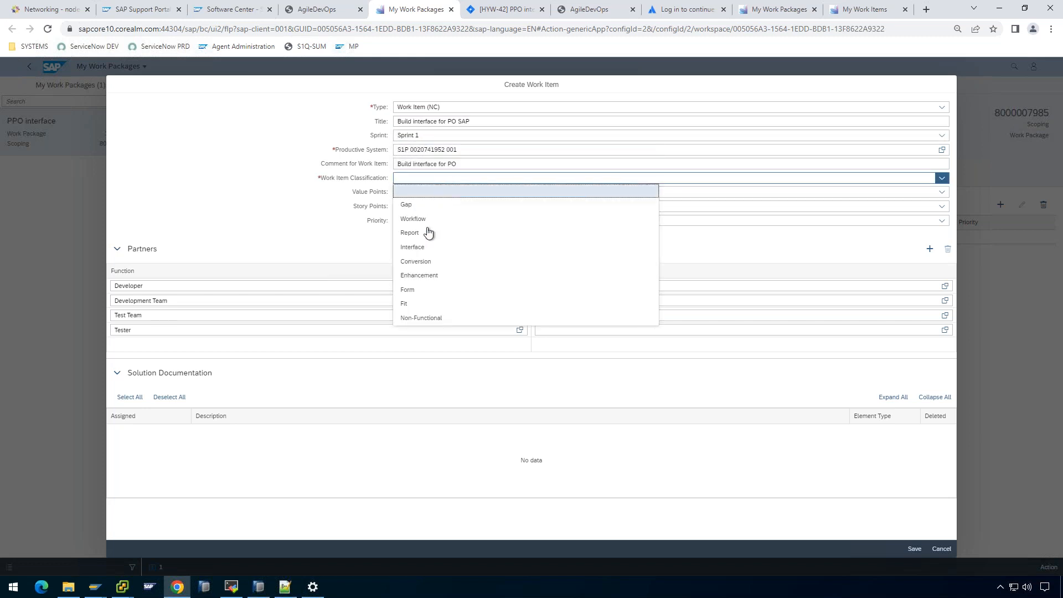
left_click(424, 250)
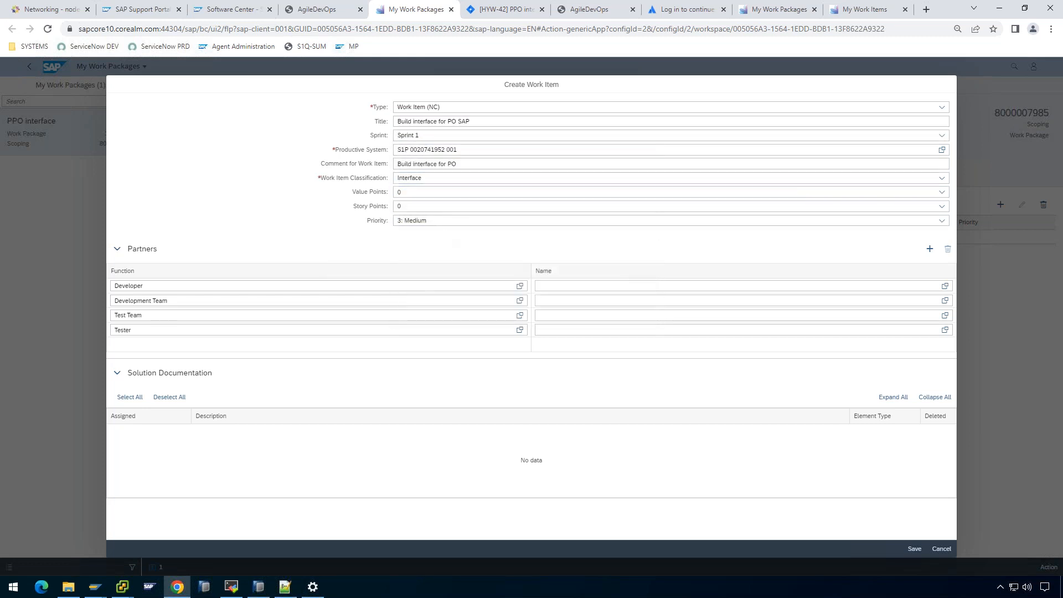
Find the developer through the partner name search, assign them to the work item and save it.
left_click(603, 287)
left_click(945, 285)
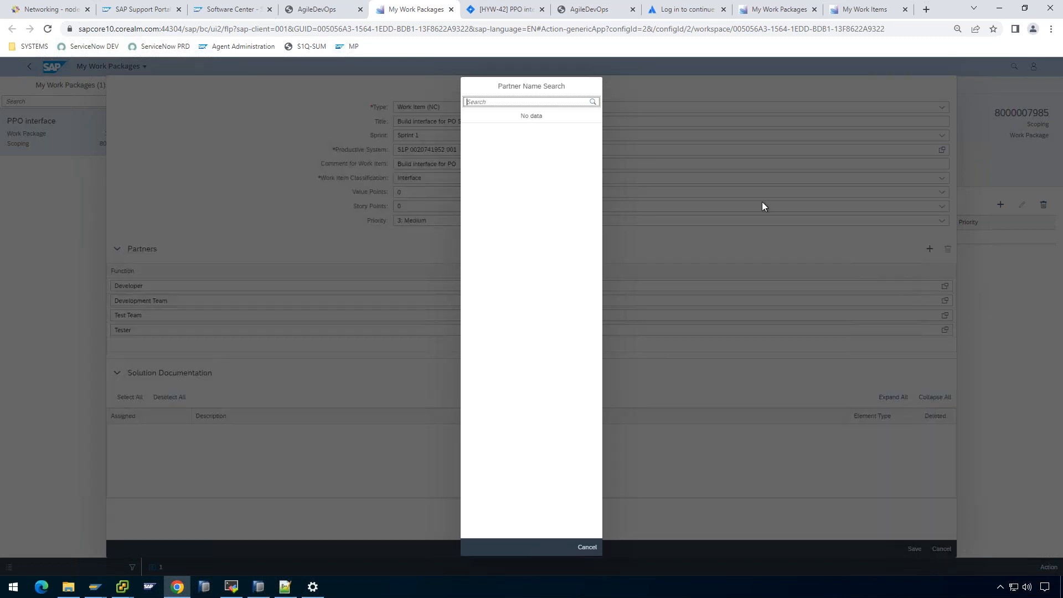
type("fisnik")
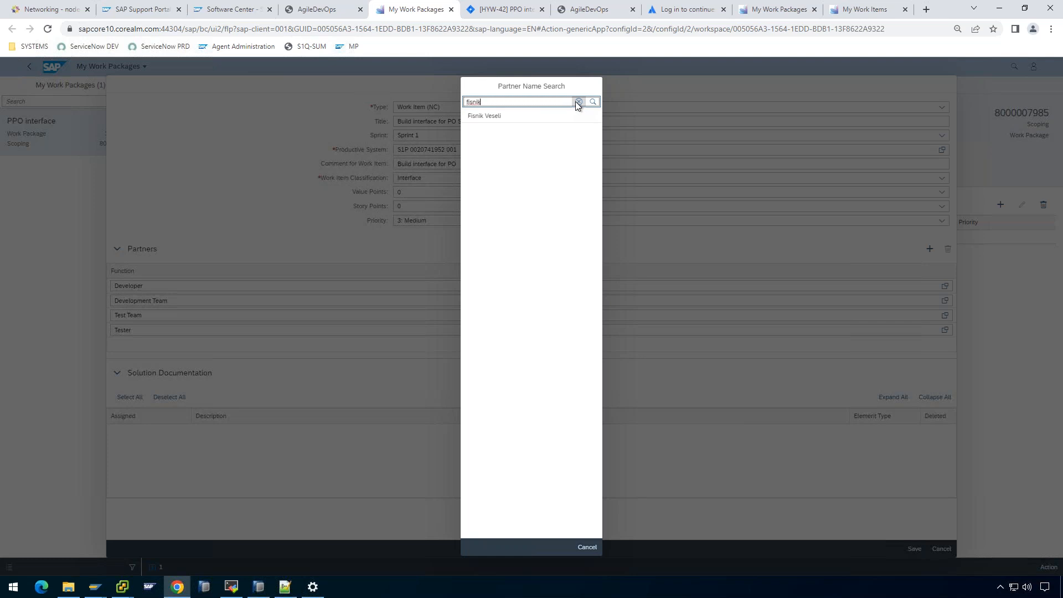
left_click(534, 117)
left_click(910, 545)
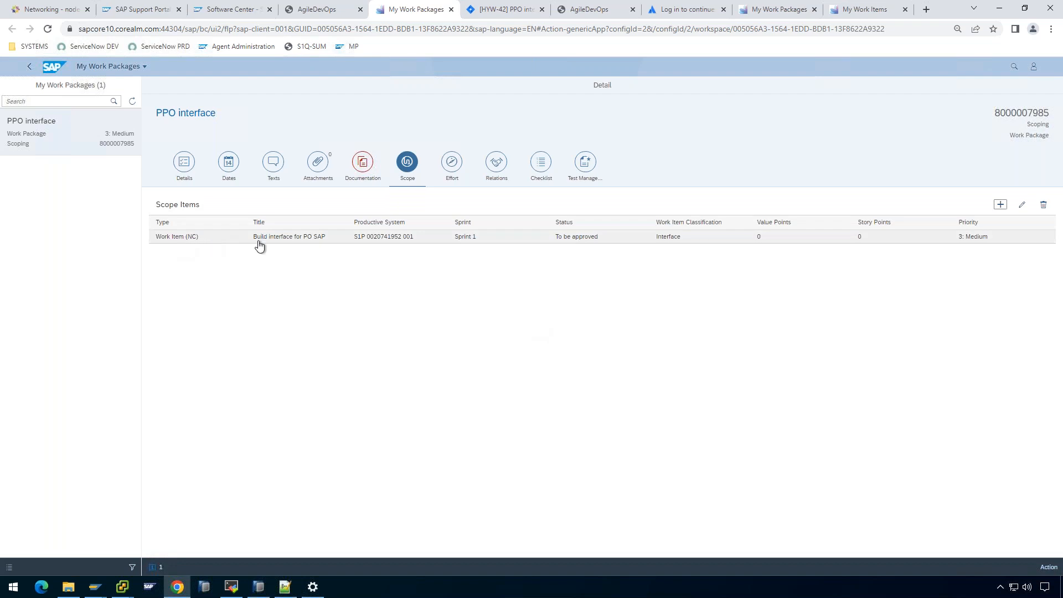
left_click(1045, 566)
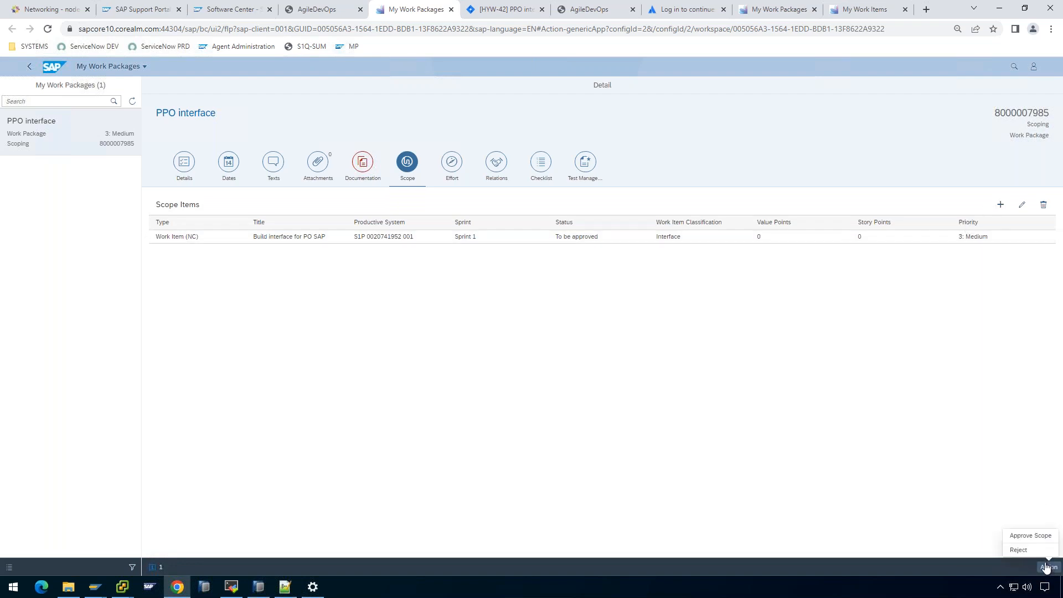
left_click(848, 492)
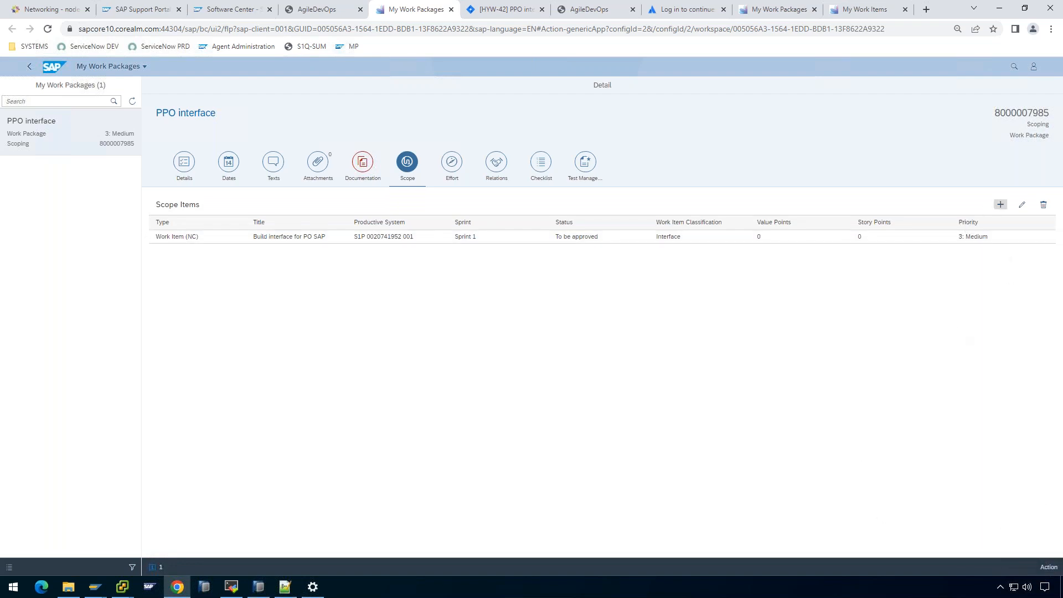
Start a second scope item of type Work Item (GC) titled "Non SAP side" in Sprint 1, classified as Interface.
left_click(1000, 204)
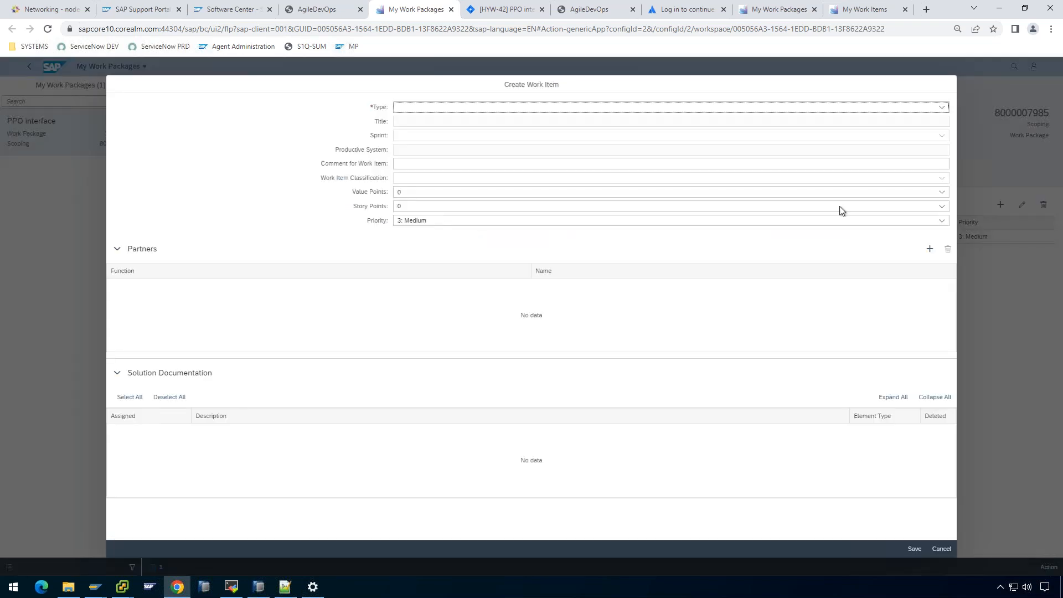
left_click(493, 108)
left_click(447, 123)
left_click(447, 124)
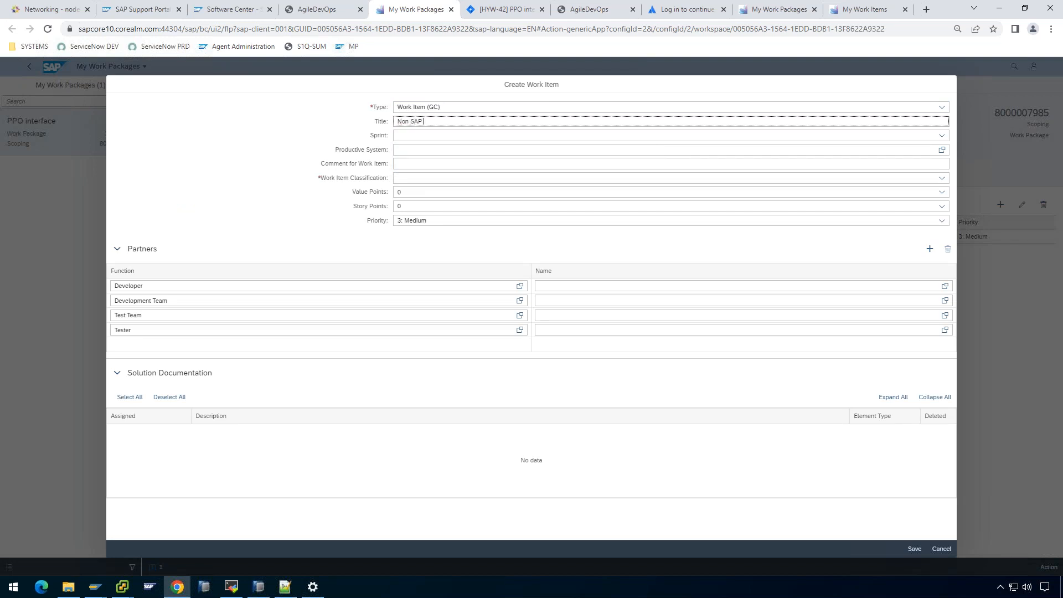
left_click(526, 136)
left_click(463, 163)
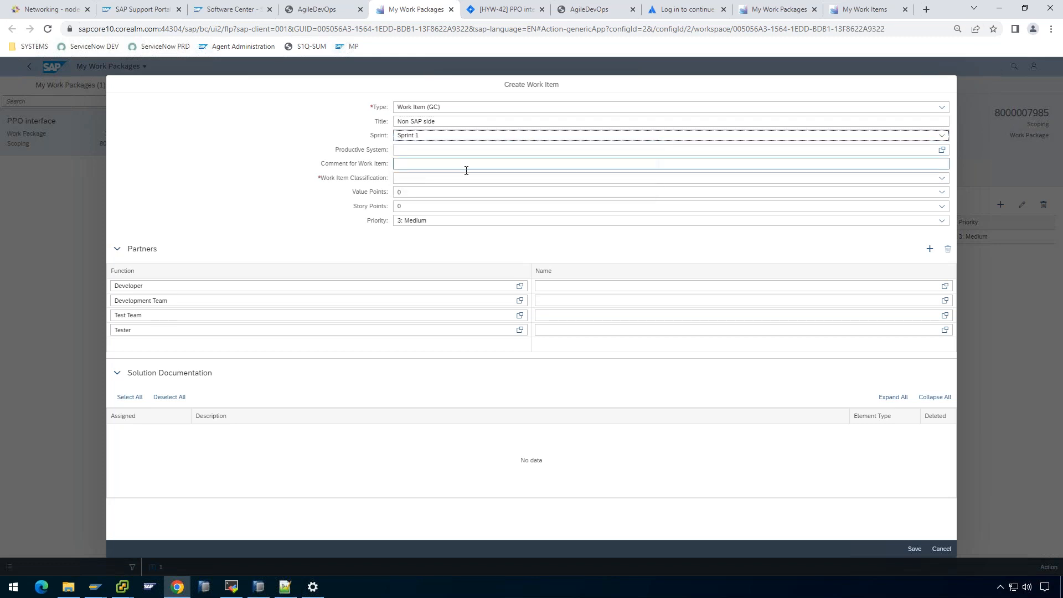
left_click(471, 178)
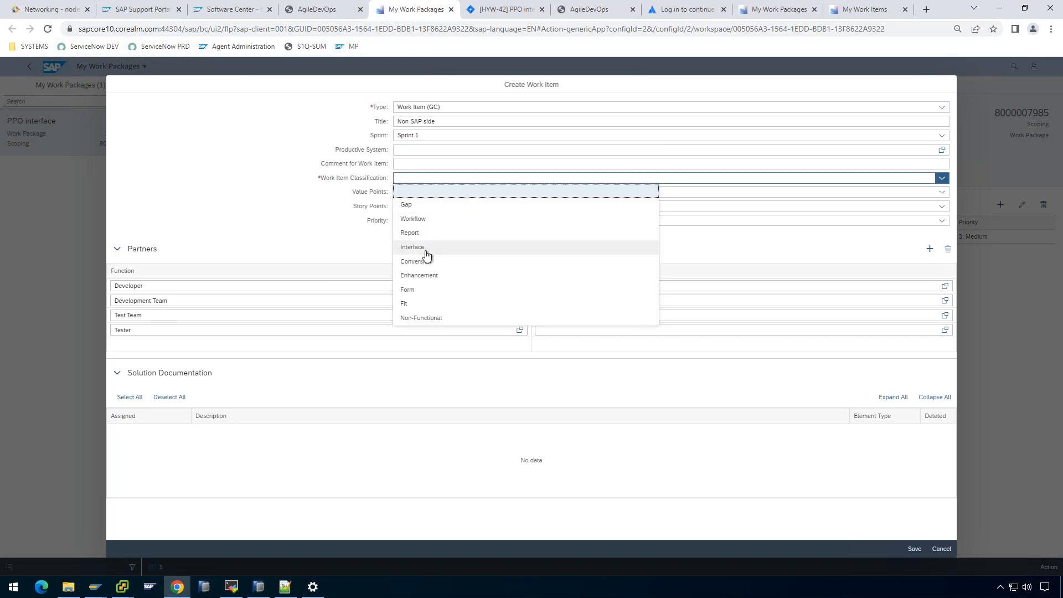
left_click(426, 249)
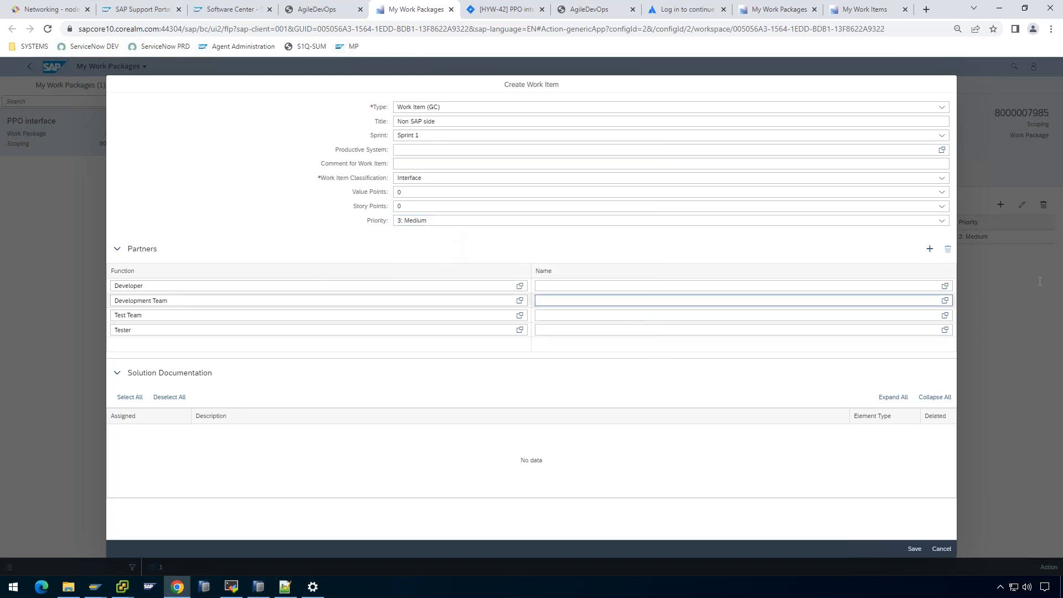
Assign the same developer to the Non SAP side work item via the partner name search and save it.
left_click(945, 288)
left_click(946, 287)
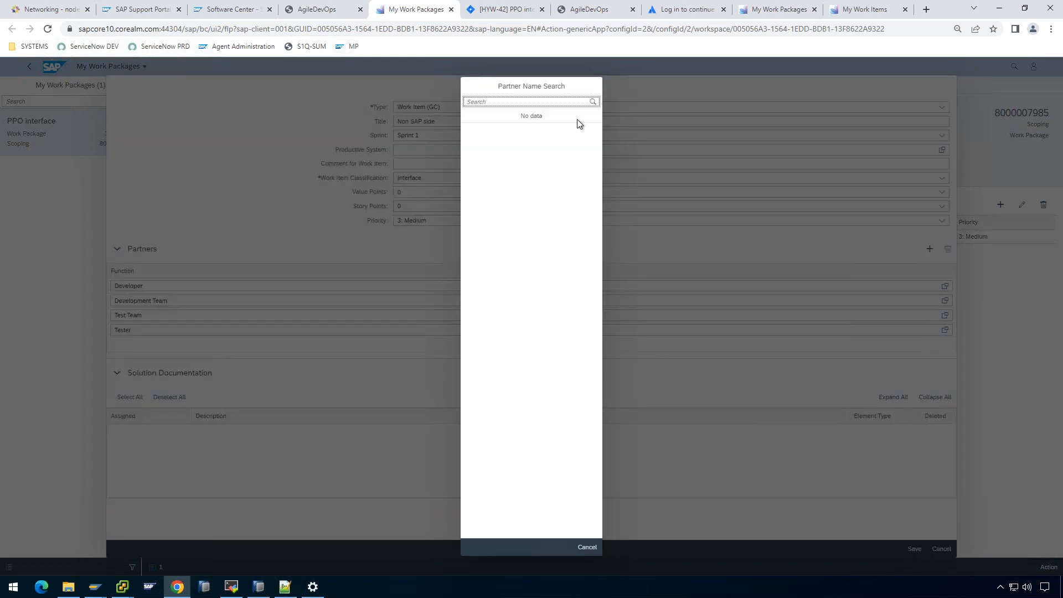
left_click(574, 104)
type("fisnik")
left_click(541, 116)
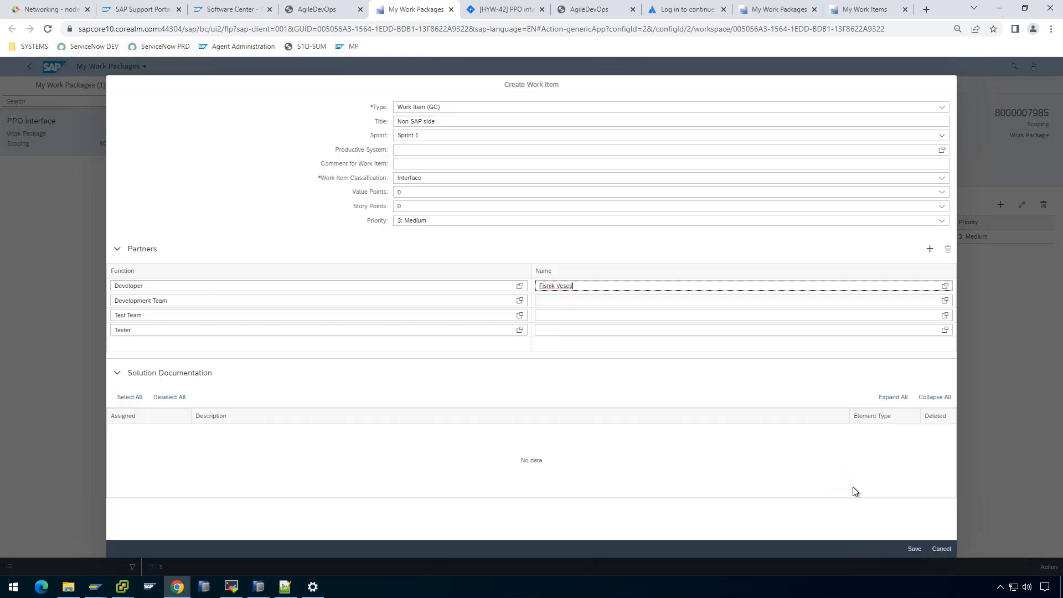
left_click(914, 549)
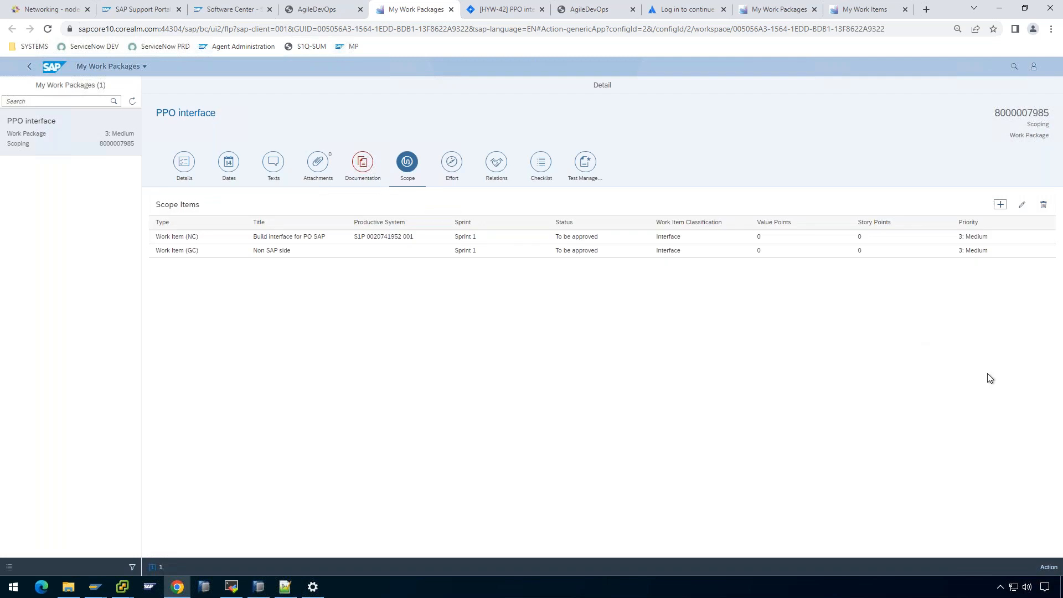
Approve the scope of the PPO interface work package and hand it over to development.
left_click(1048, 567)
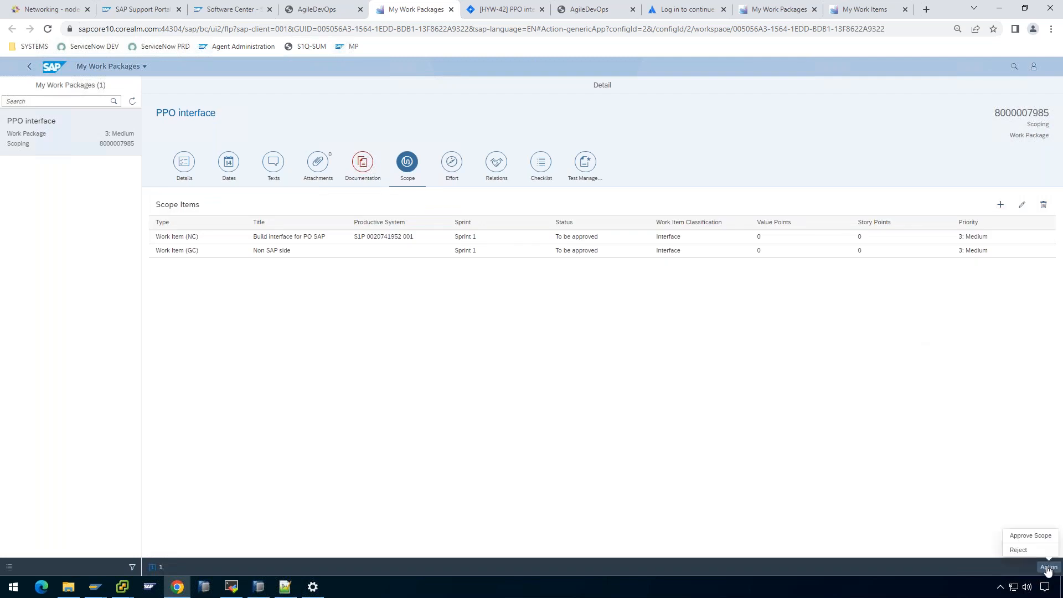
left_click(1033, 536)
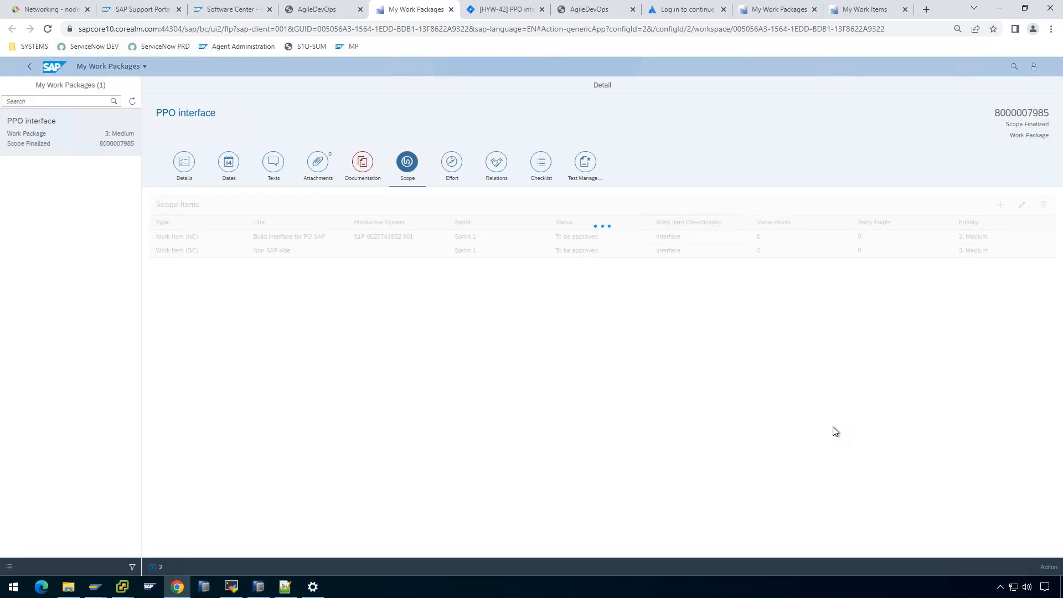
left_click(1049, 568)
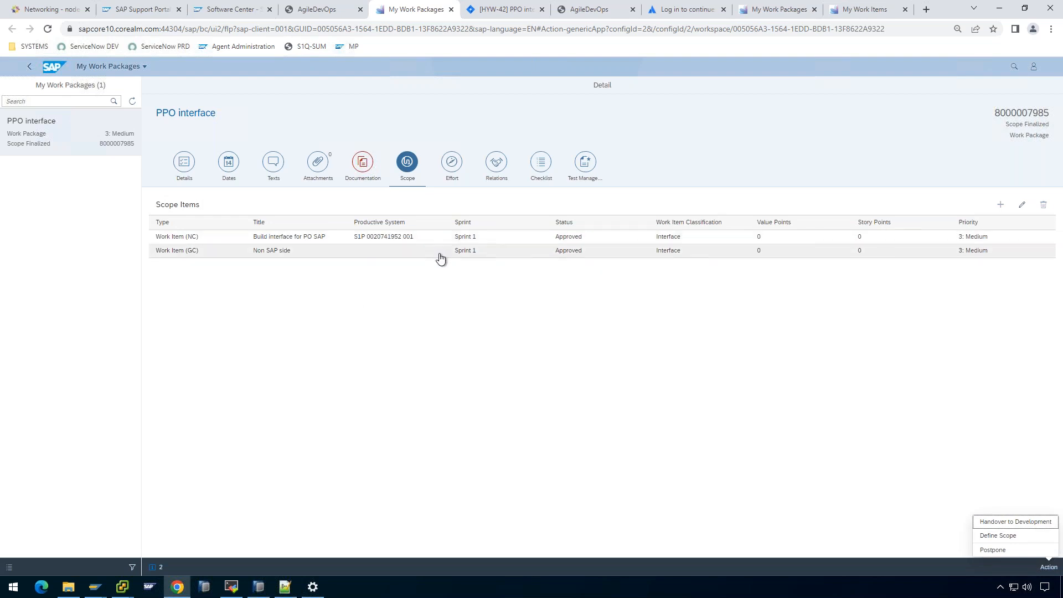
left_click(1027, 523)
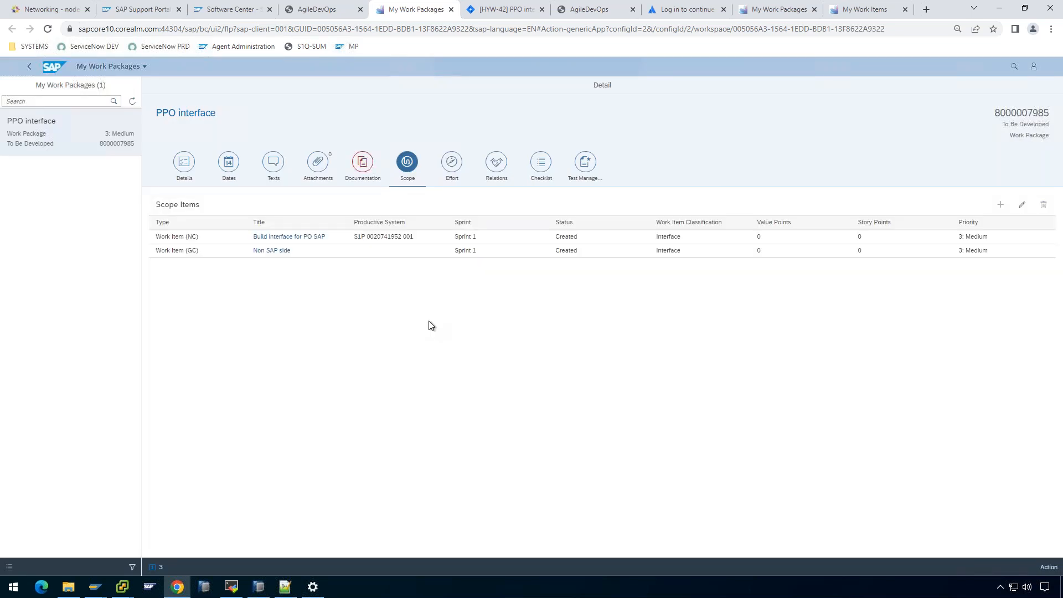
Switch to Jira issue HYW-42 and reload it to check for the child issues of the two work items.
left_click(275, 250)
left_click(493, 9)
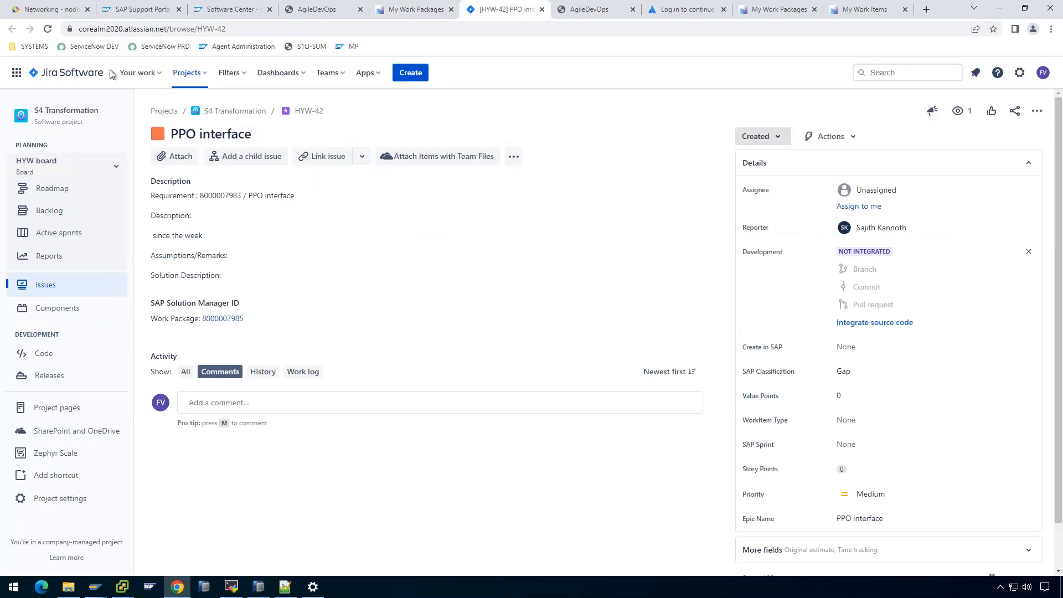
left_click(47, 29)
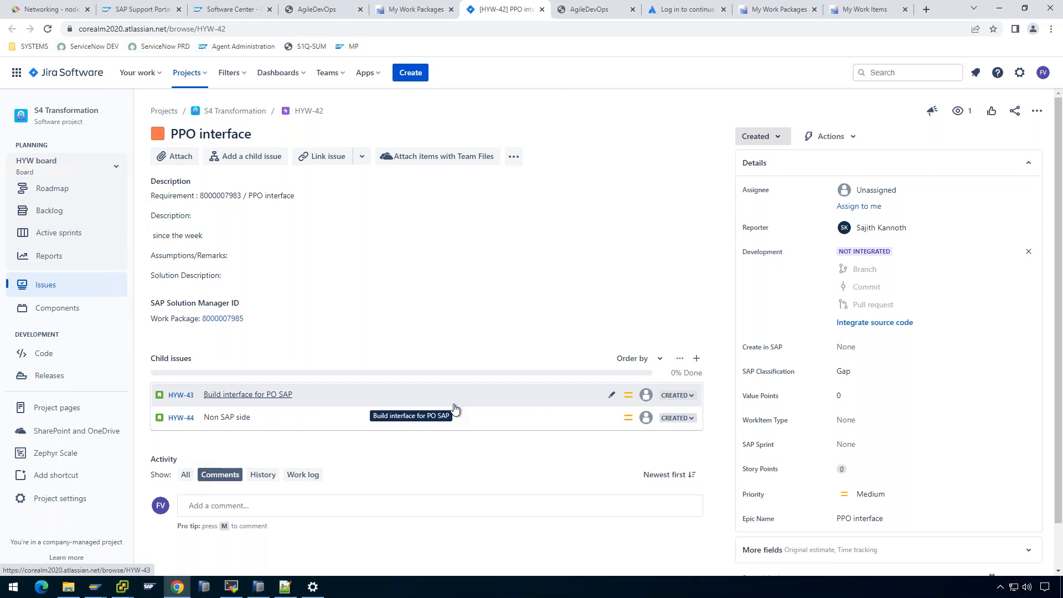
Open the Build interface for PO SAP work item from the work package's scope and set it to In Development.
left_click(399, 9)
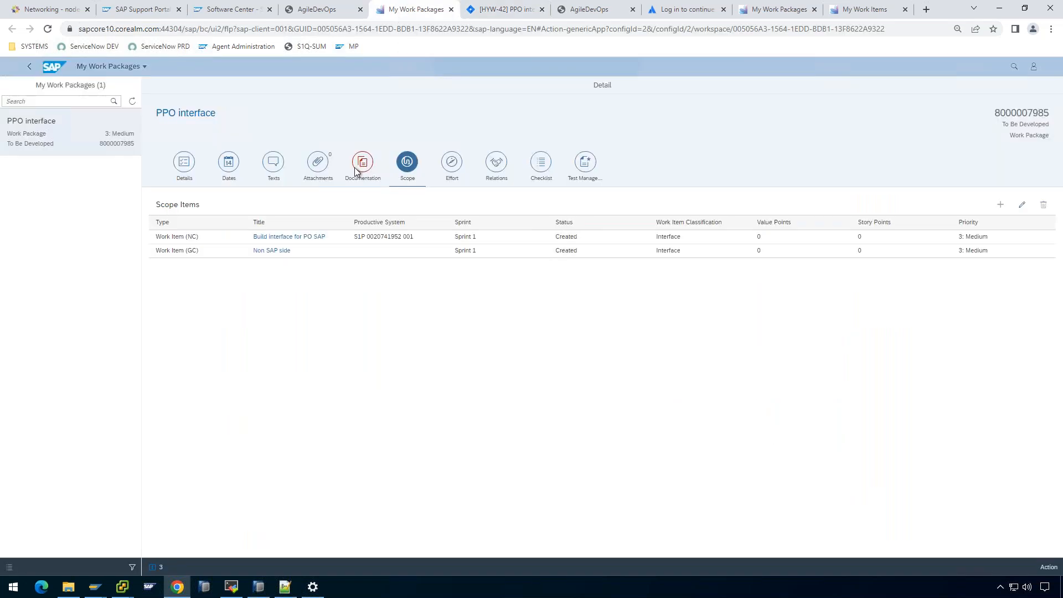
left_click(303, 238)
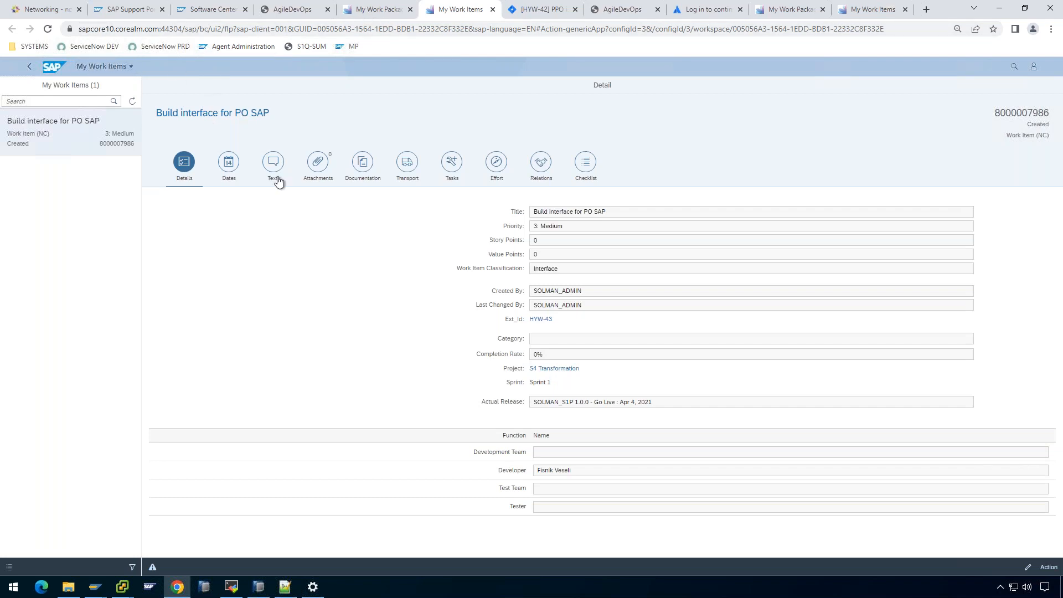
left_click(1046, 565)
left_click(1030, 536)
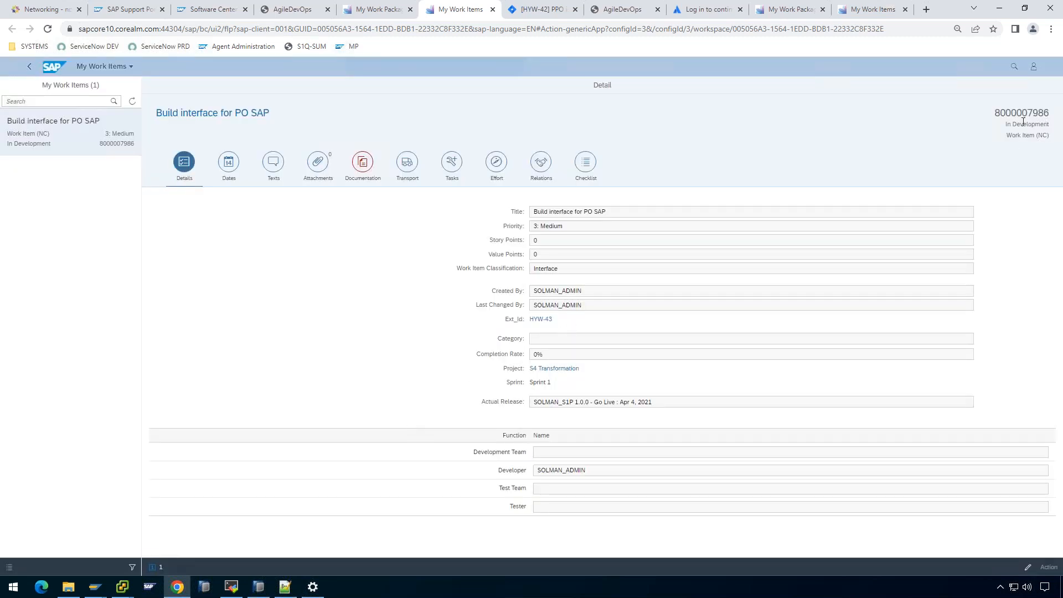
Compare the work item's status with the reloaded Jira issue HYW-42 and its child issues, and return to the work item.
double_click(1020, 125)
left_click(962, 166)
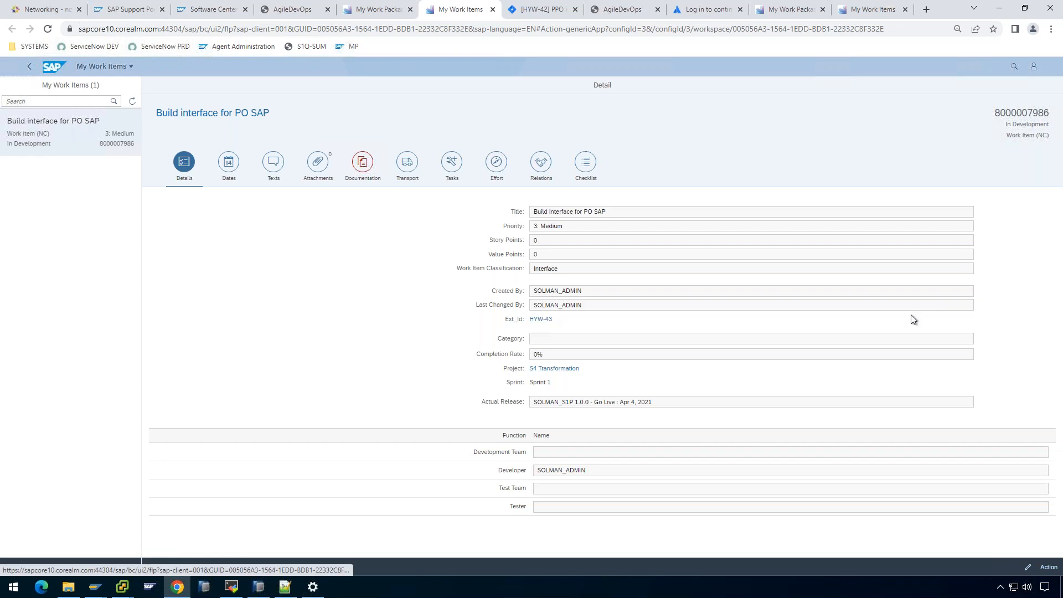
left_click(553, 11)
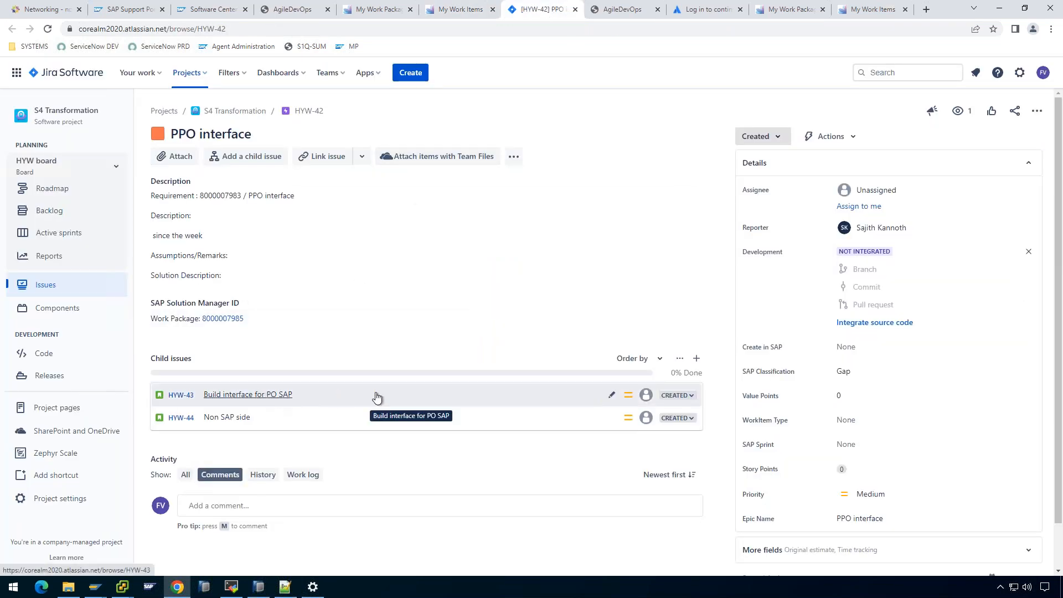
left_click(48, 29)
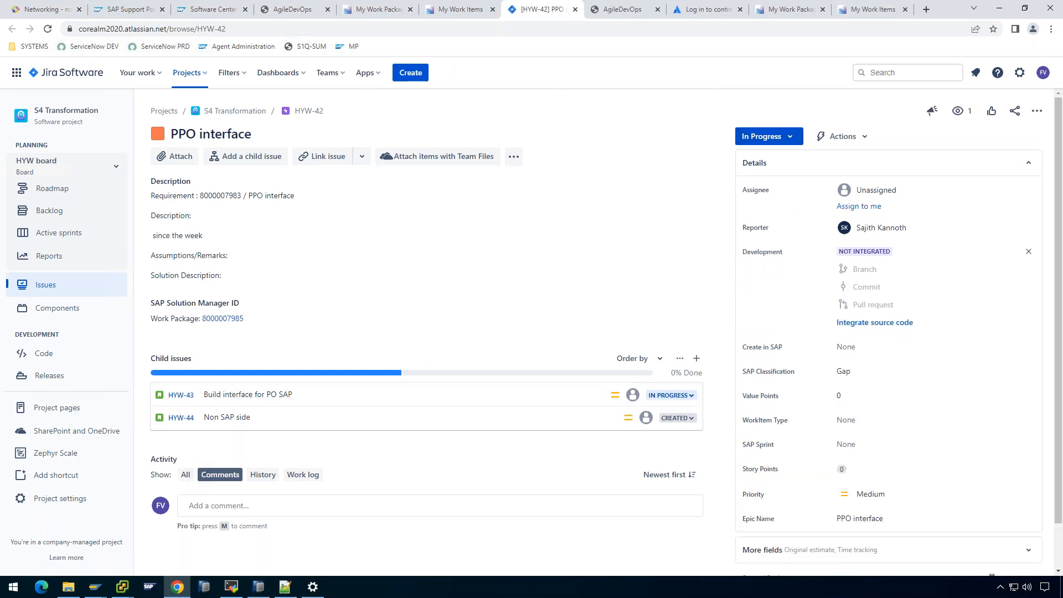
left_click(455, 12)
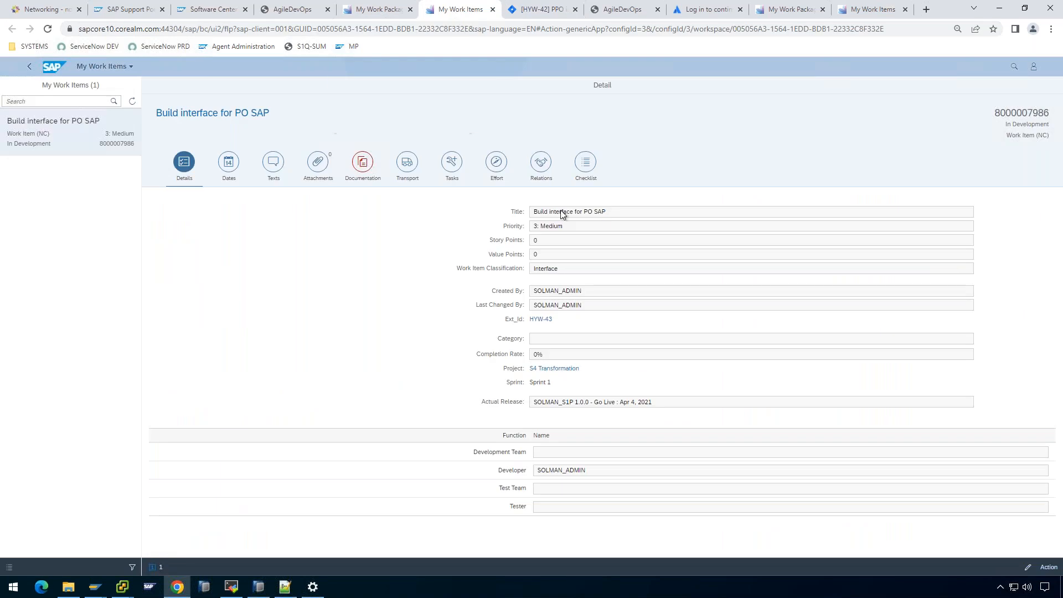
Review the work item's related transactions, then switch to Jira and set the Non SAP side child issue of HYW-42 to In Progress.
left_click(541, 164)
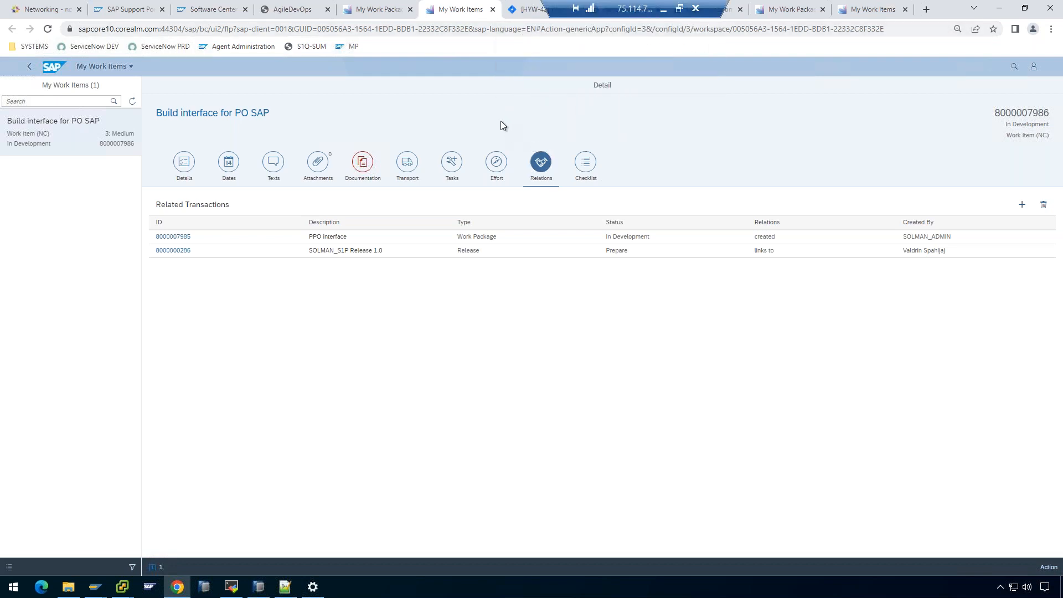
left_click(517, 9)
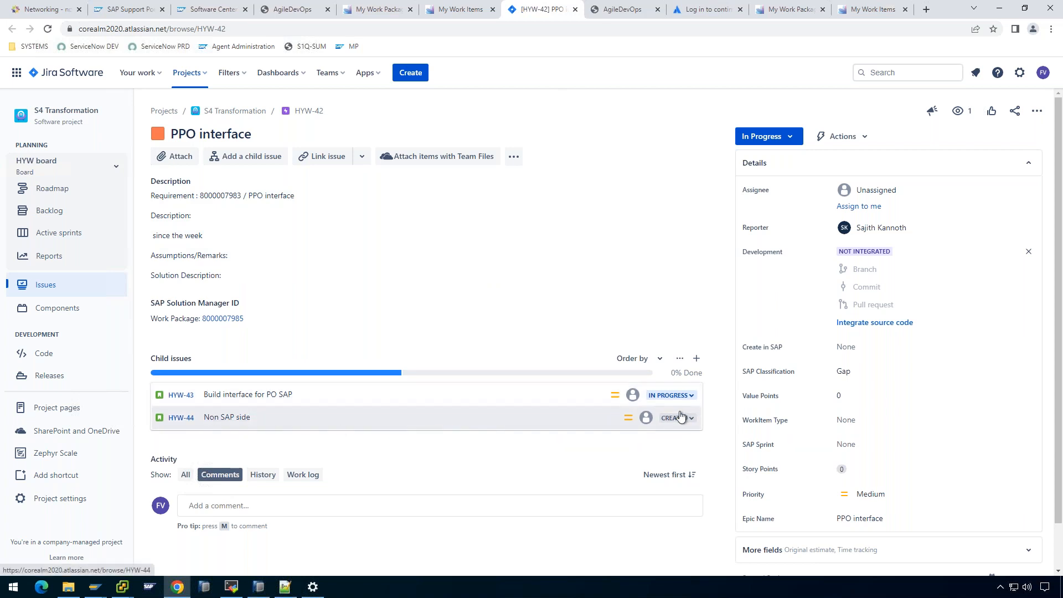
left_click(286, 423)
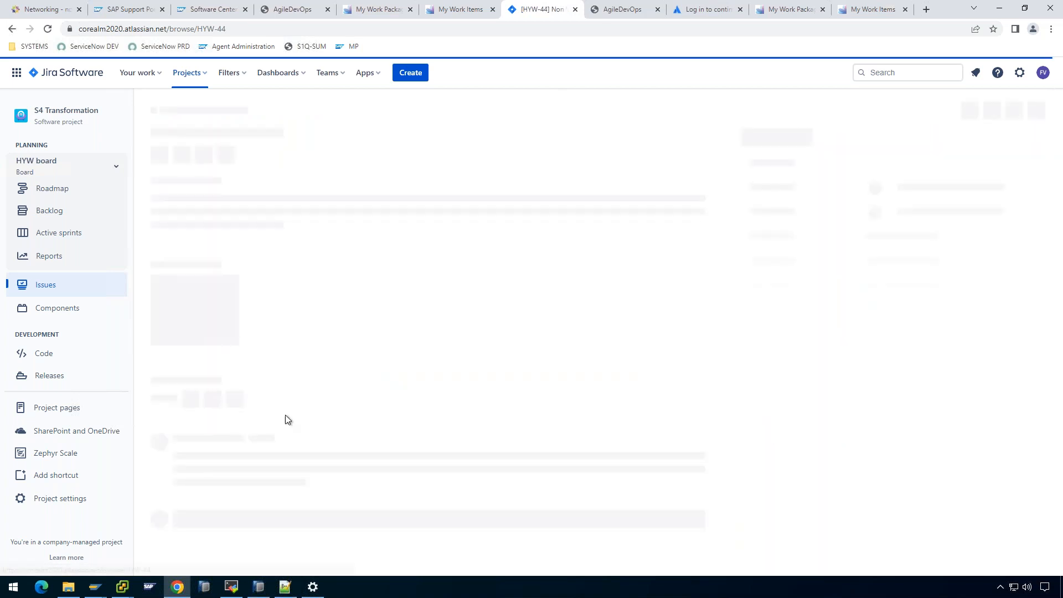
left_click(776, 138)
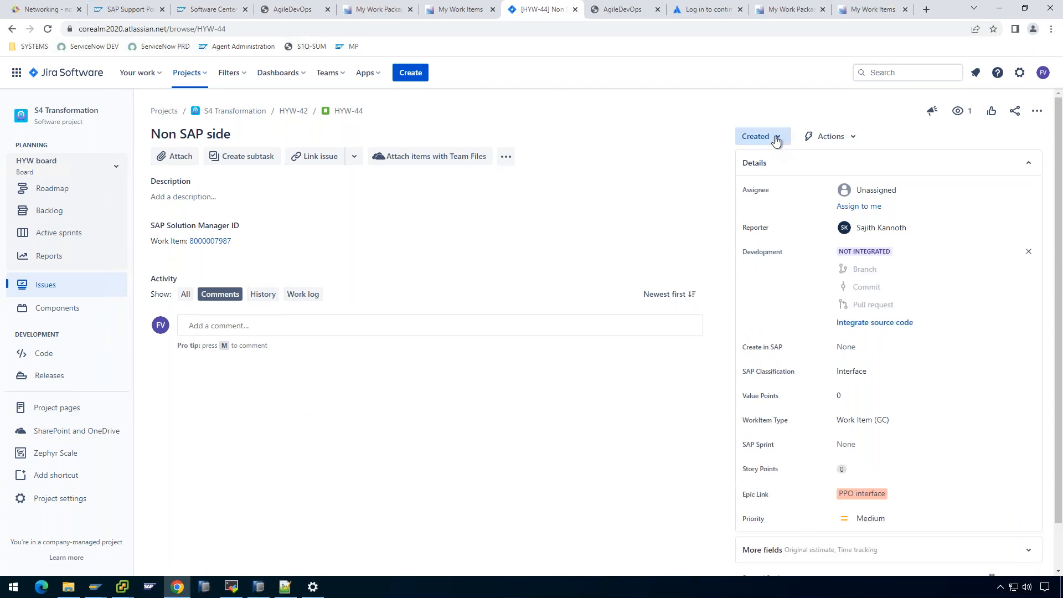
left_click(778, 164)
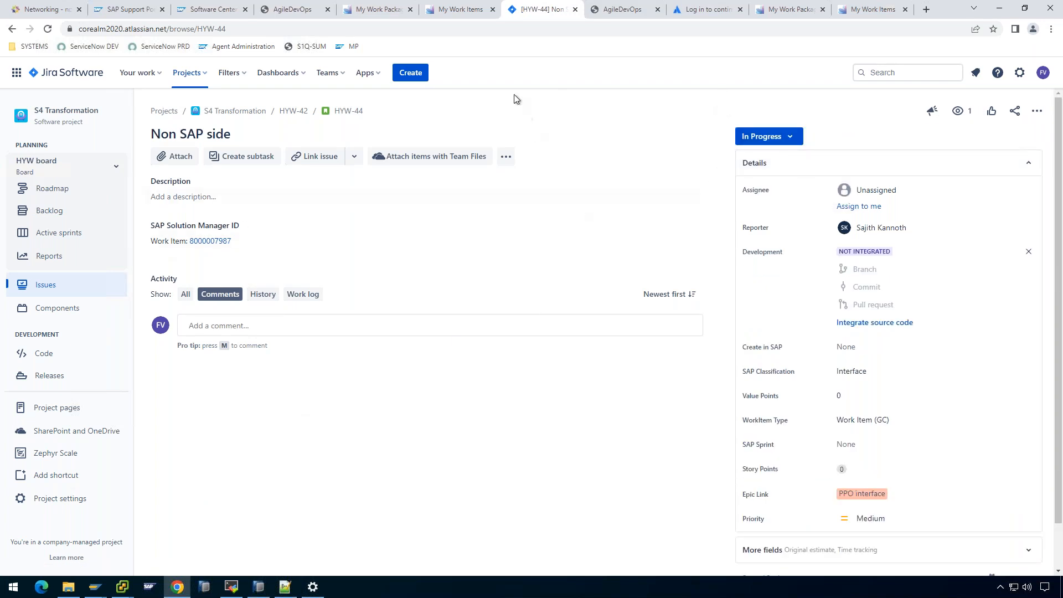
Return to the Build interface for PO SAP work item, view its transport information and close the work item.
left_click(441, 10)
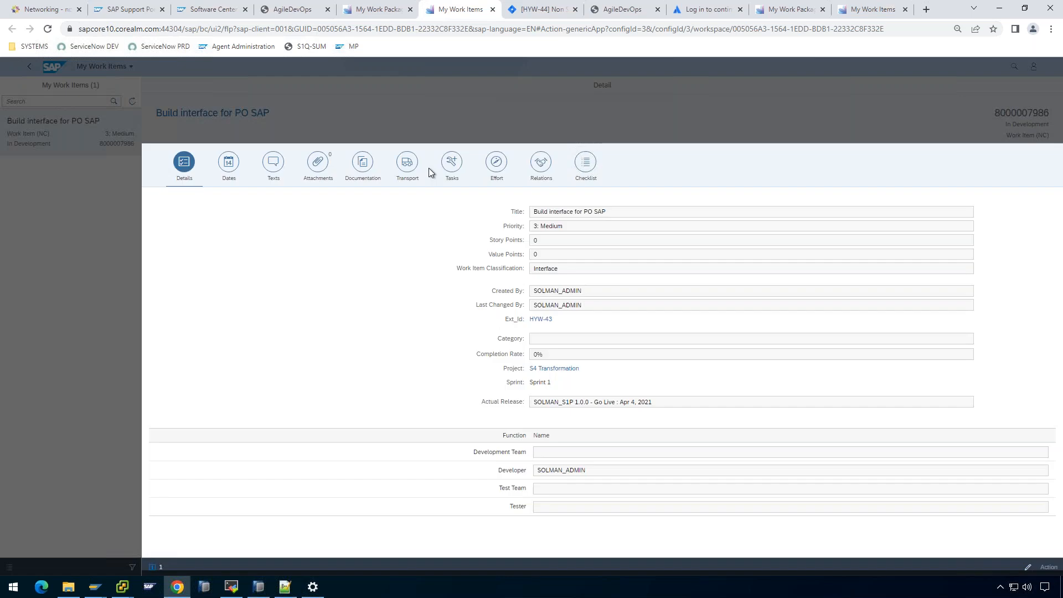
left_click(408, 163)
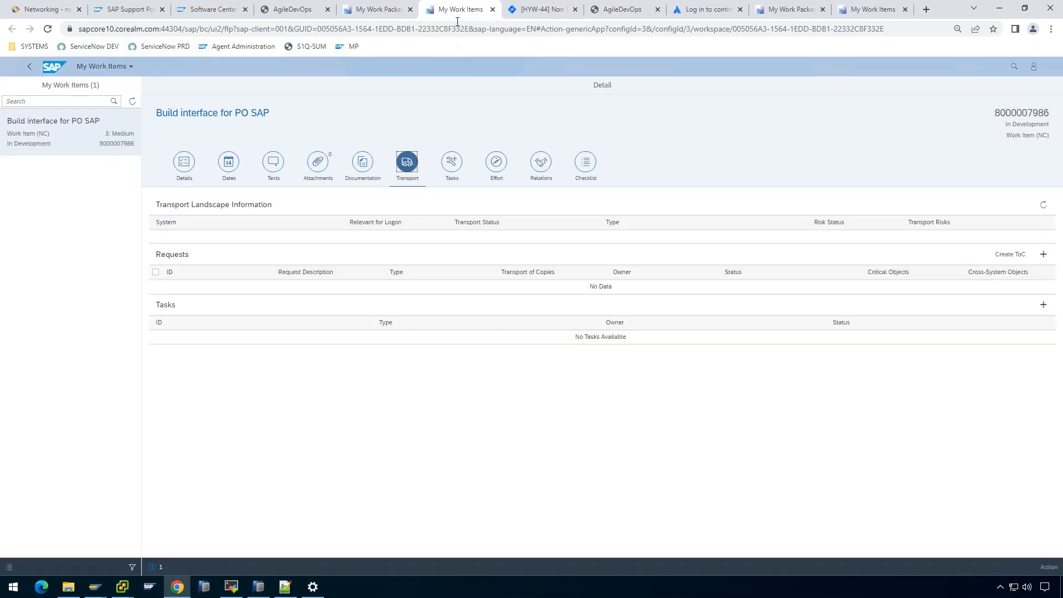
key("ctrl+w")
Refresh the PPO interface work package and check the Non SAP side work item's status in its scope.
left_click(376, 11)
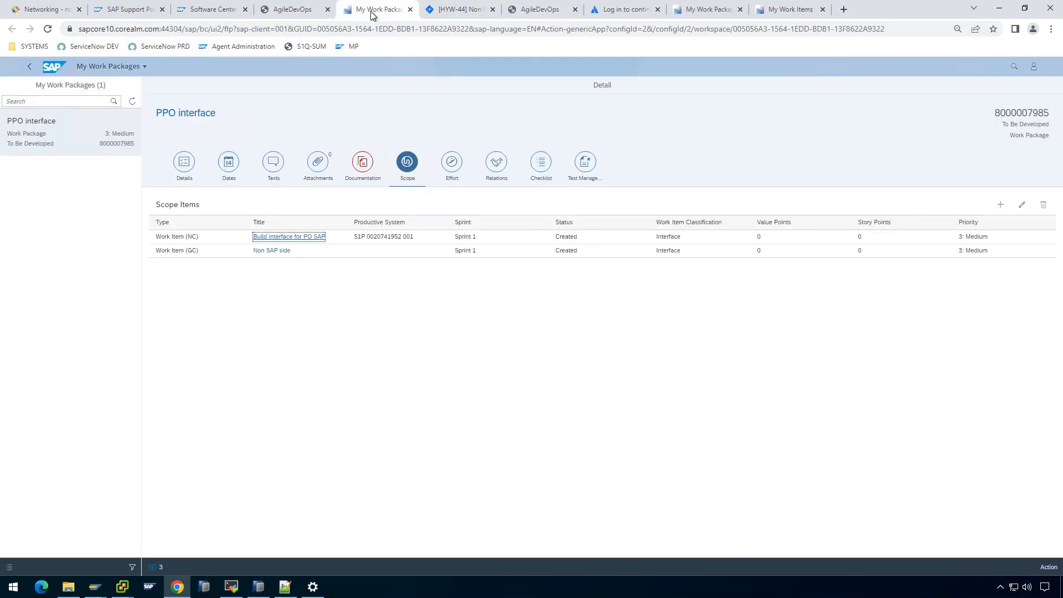
left_click(131, 101)
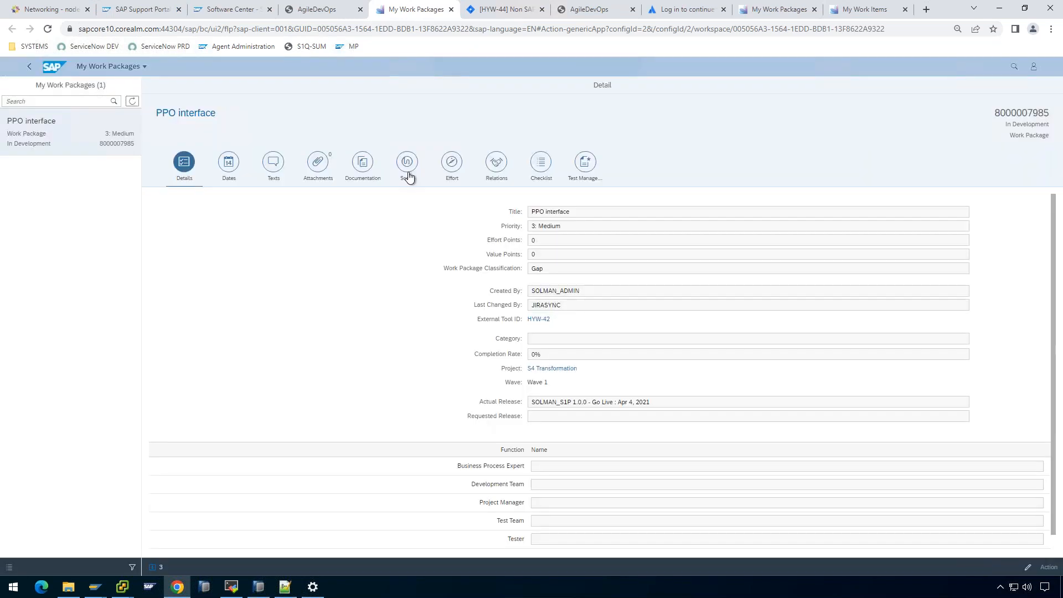
left_click(408, 166)
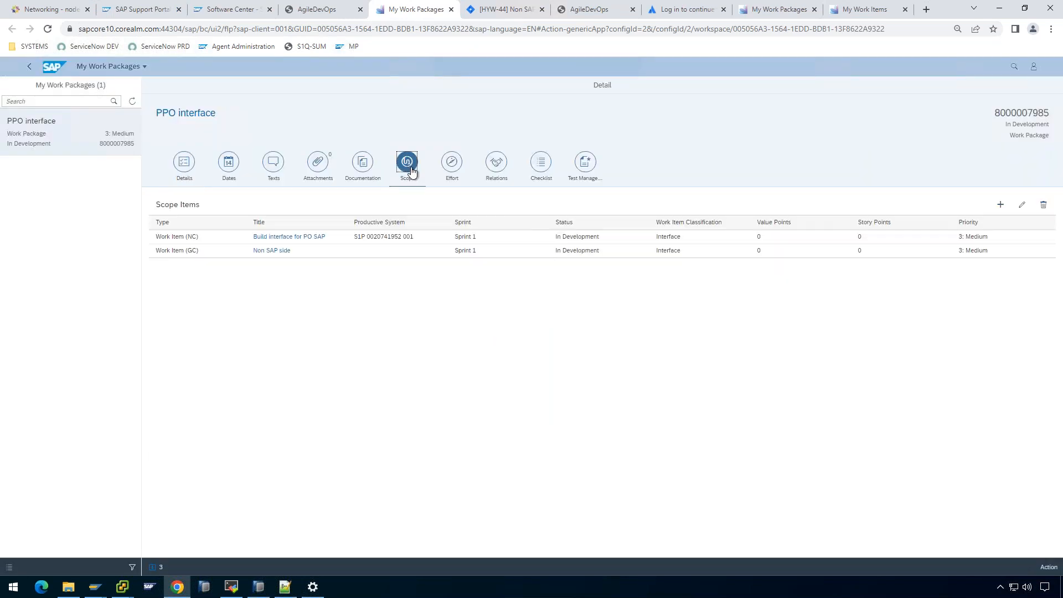
left_click_drag(559, 253, 606, 257)
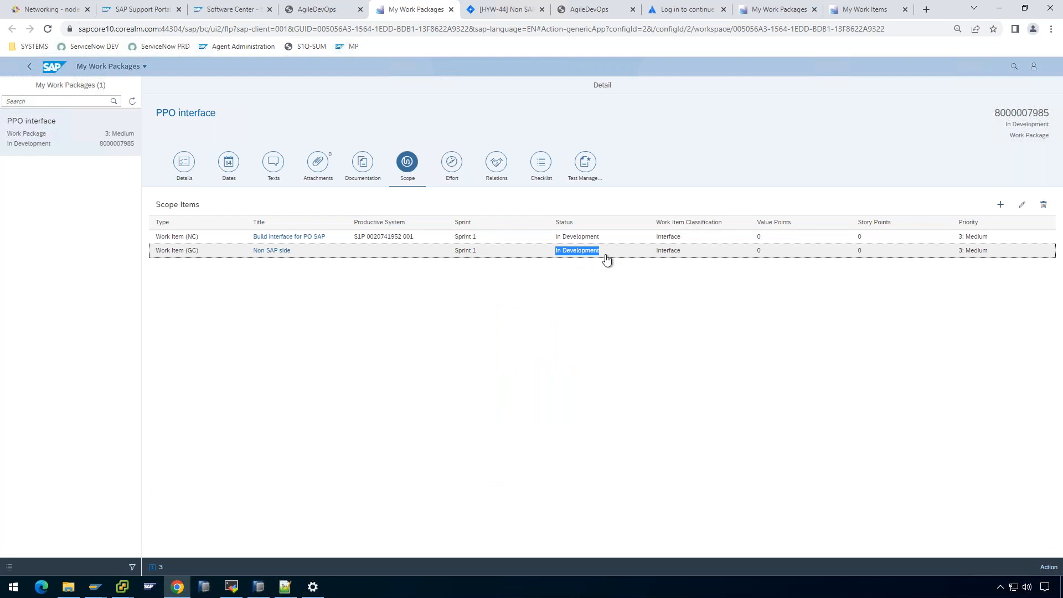
left_click(546, 345)
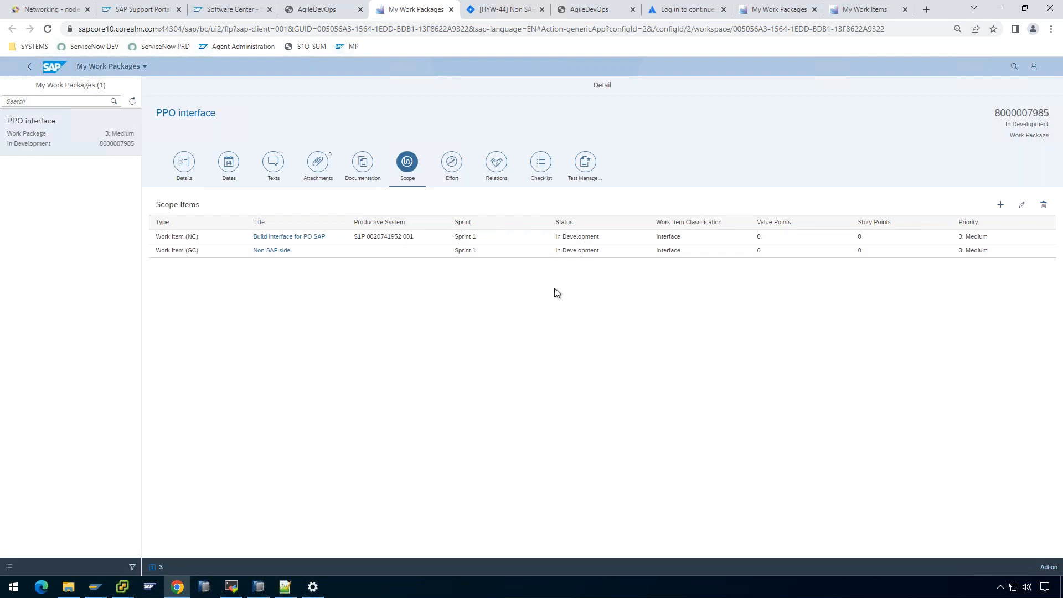
Switch to Jira, open the parent epic HYW-42 and add a child issue of type Story titled "from Jira".
left_click(500, 10)
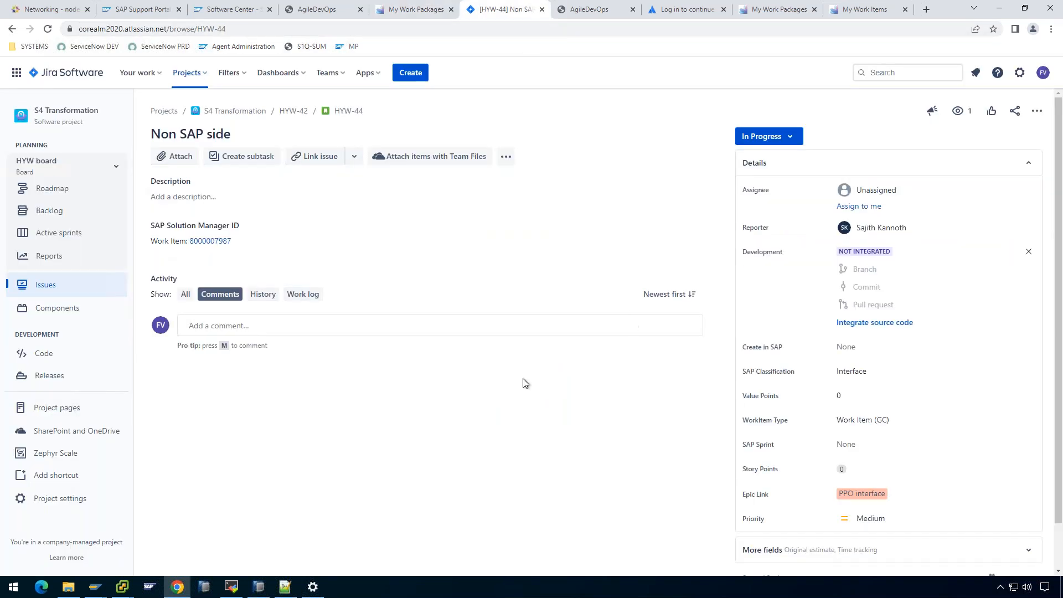
left_click(294, 111)
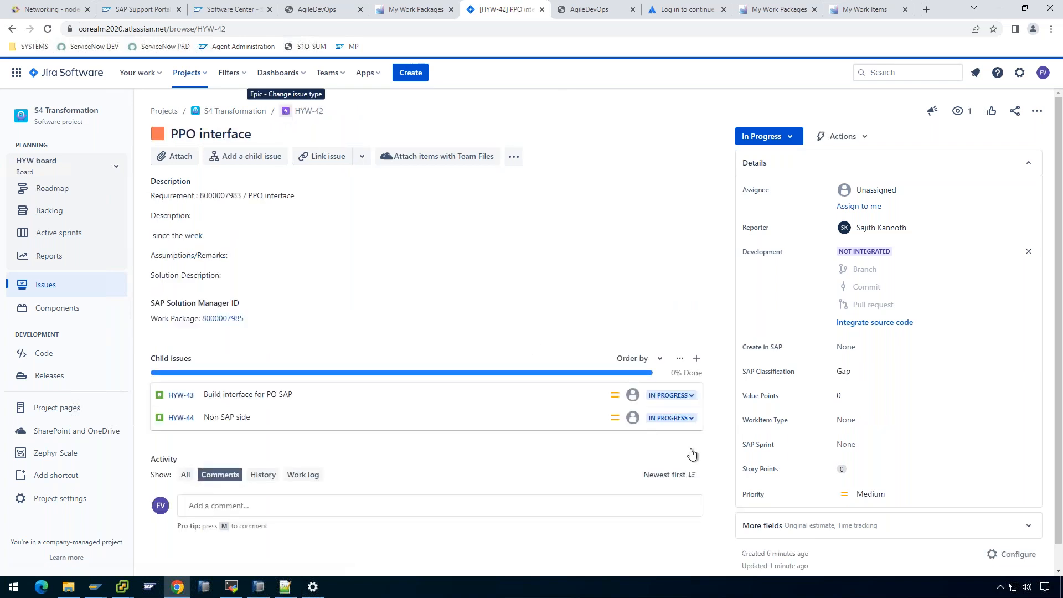
left_click(696, 360)
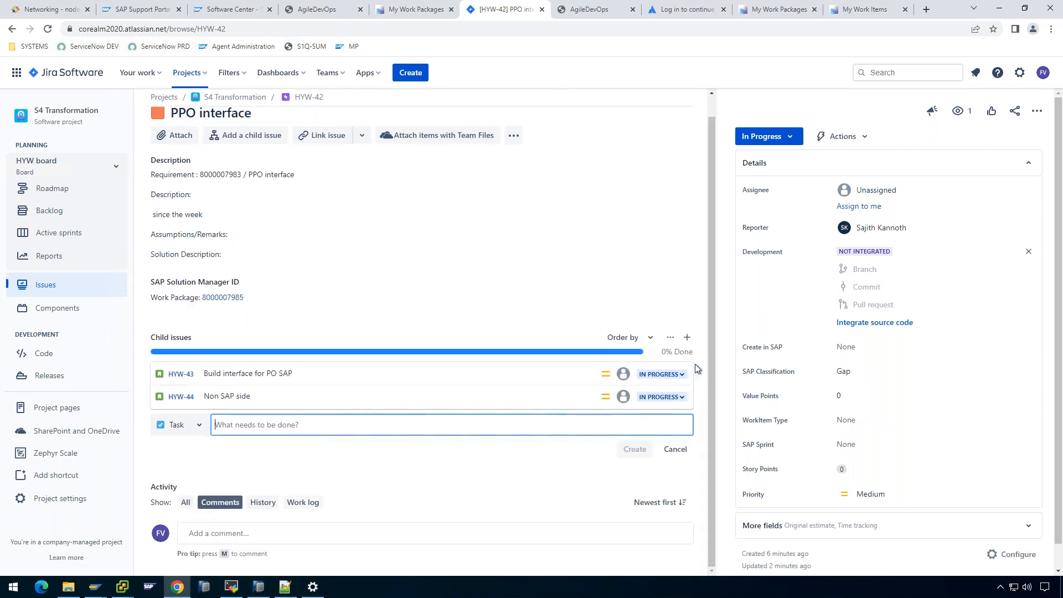
left_click(197, 428)
left_click(176, 454)
left_click(238, 429)
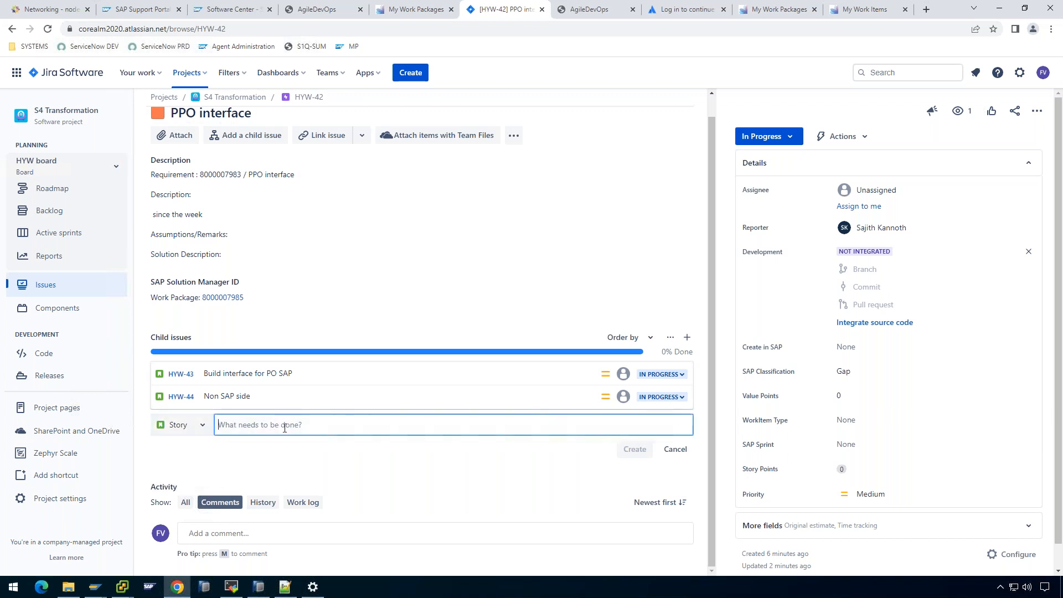
type("from Jira")
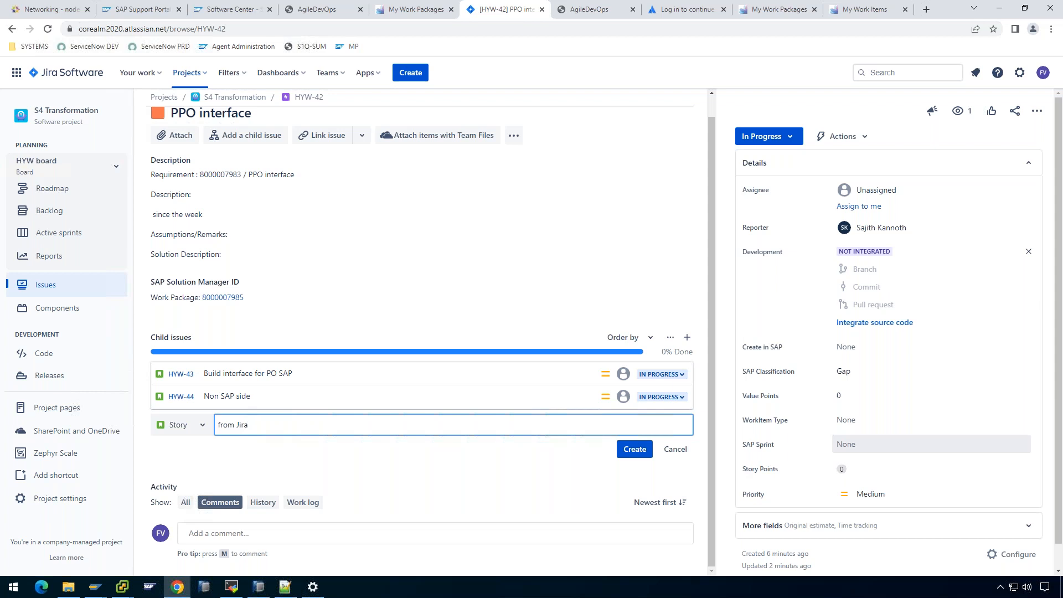
left_click(633, 454)
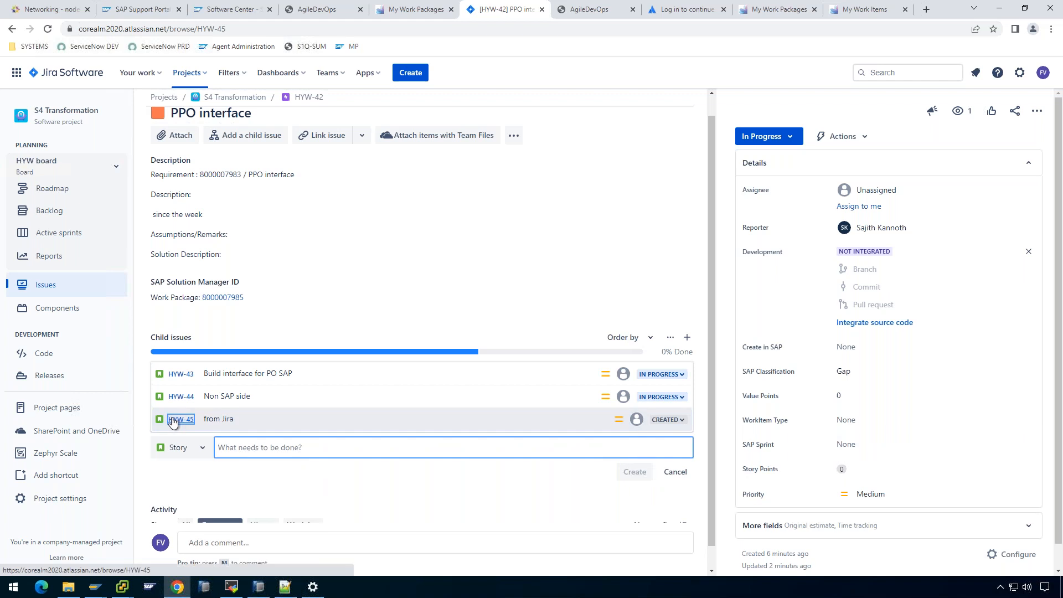
Open the "from Jira" story and set Create in SAP to Yes, SAP Classification to Interface, SAP Sprint to Sprint 1 and WorkItem Type to Work Item (GC).
left_click(174, 419)
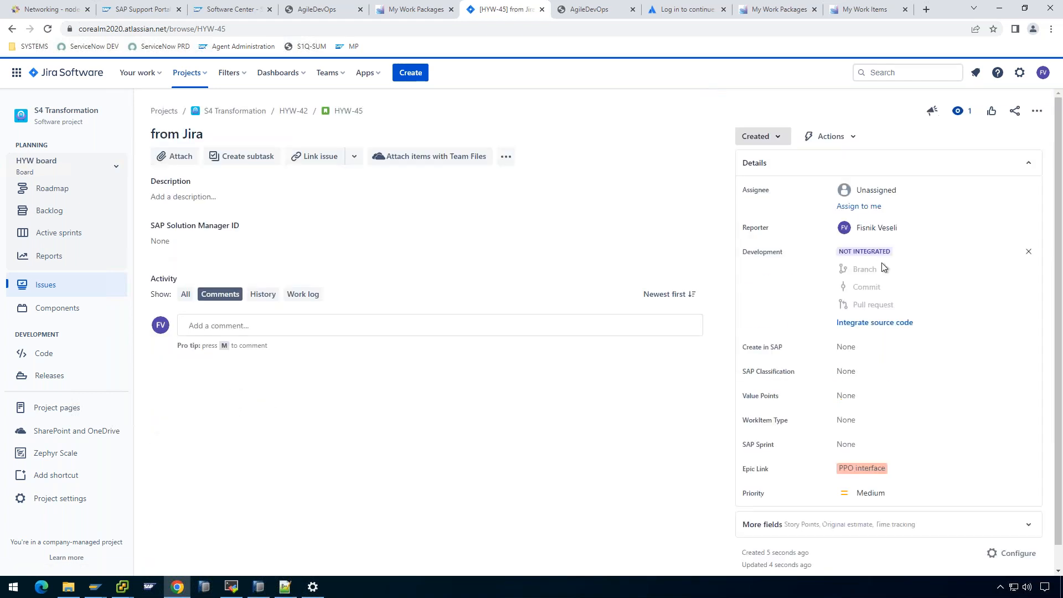
left_click(875, 343)
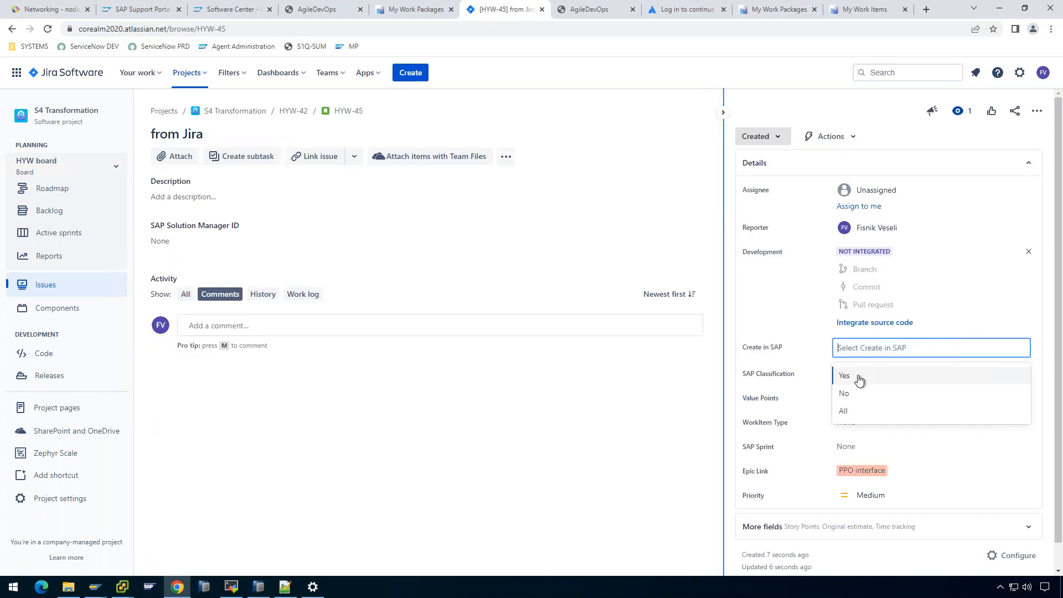
left_click(858, 378)
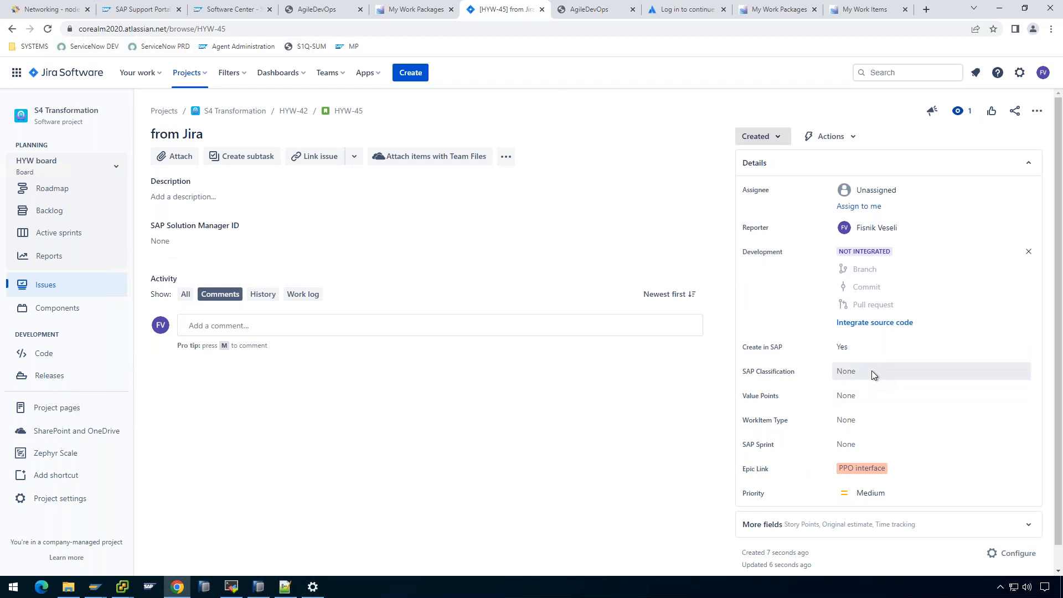
left_click(871, 370)
left_click(856, 437)
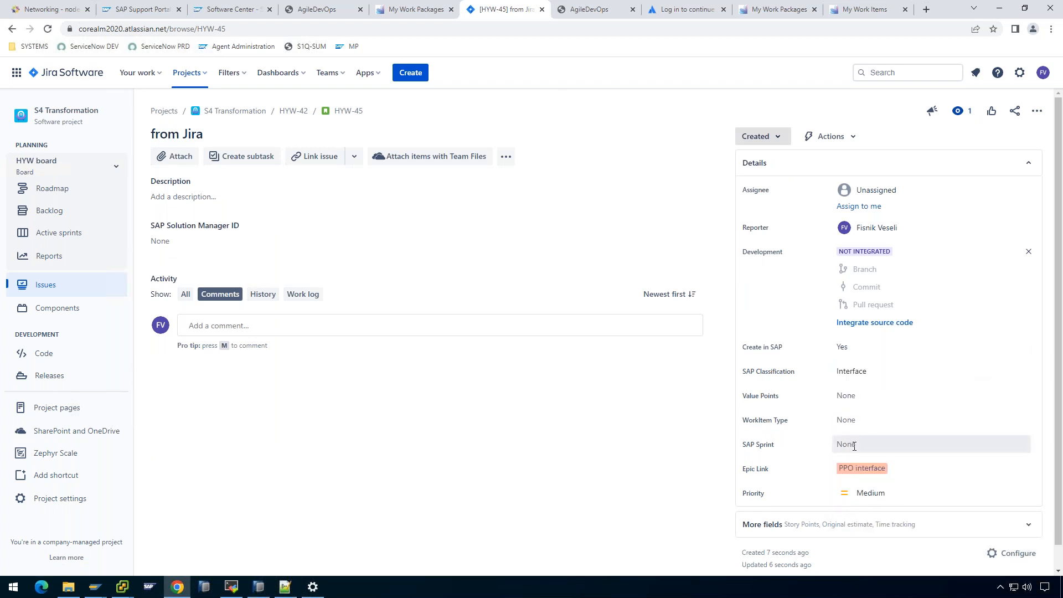
left_click(874, 446)
left_click(858, 471)
left_click(866, 424)
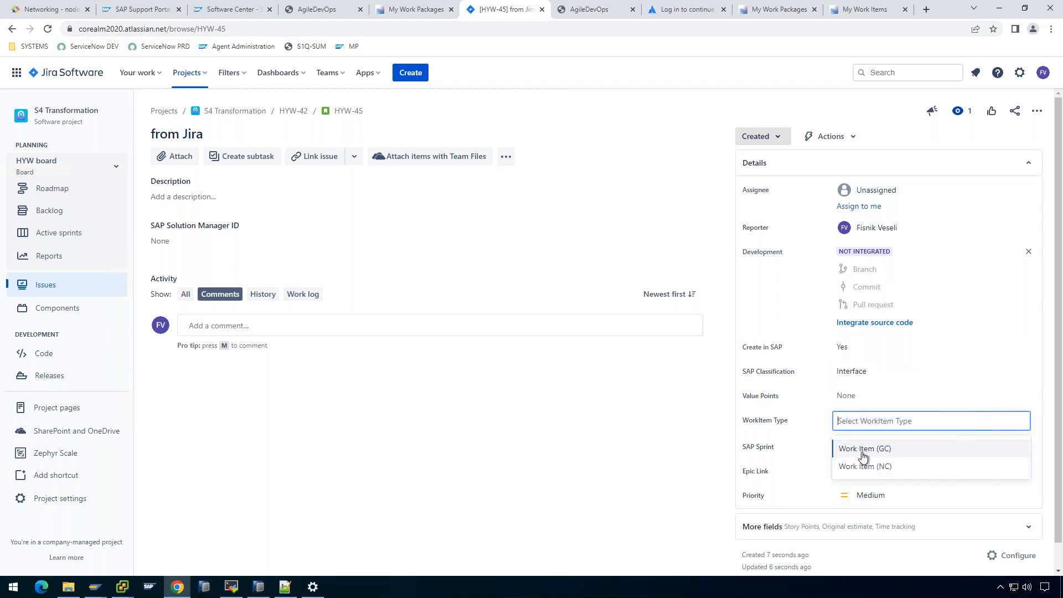
left_click(863, 449)
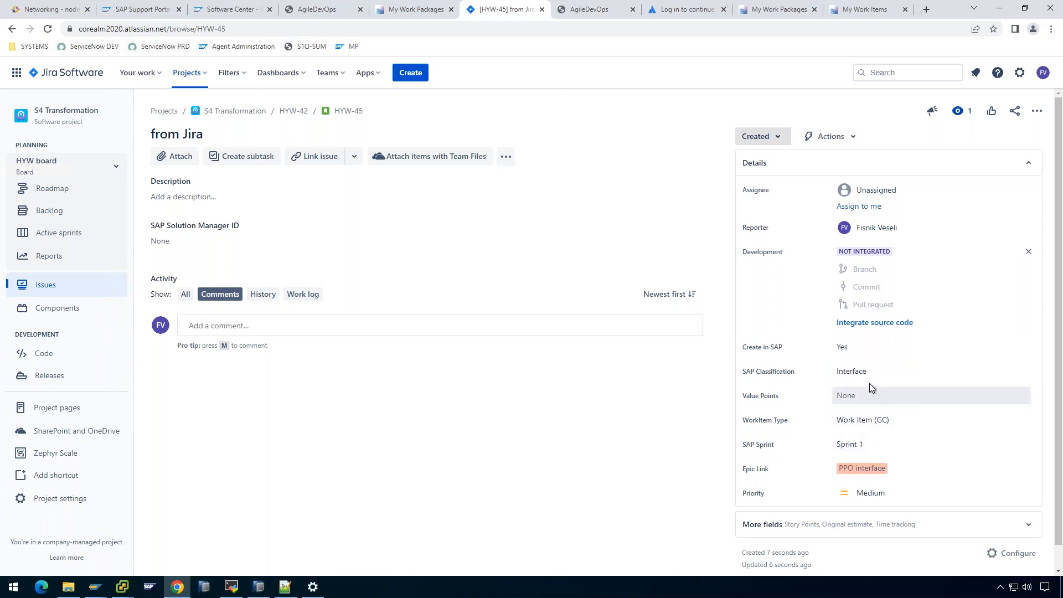
View the child issues of HYW-42, then refresh the PPO interface work package and check the "from Jira" item's classification and status in its scope.
left_click(281, 110)
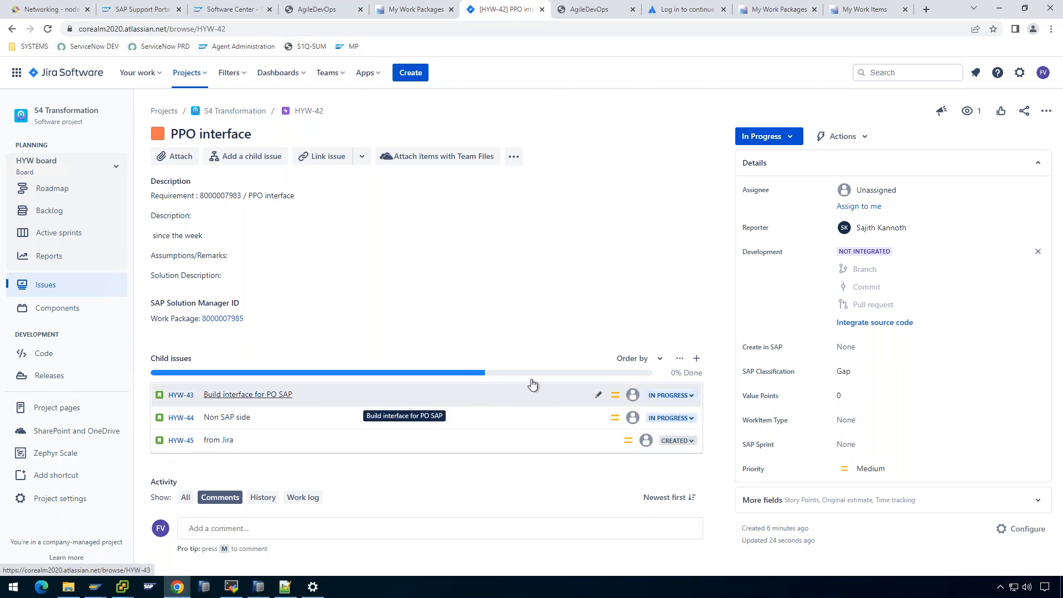
left_click(410, 9)
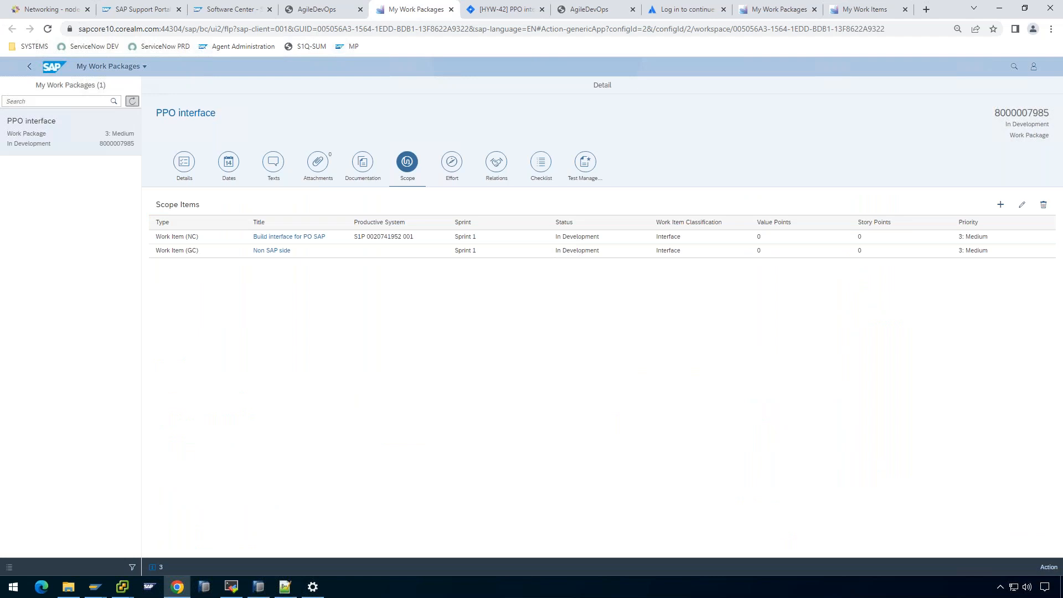
left_click(135, 102)
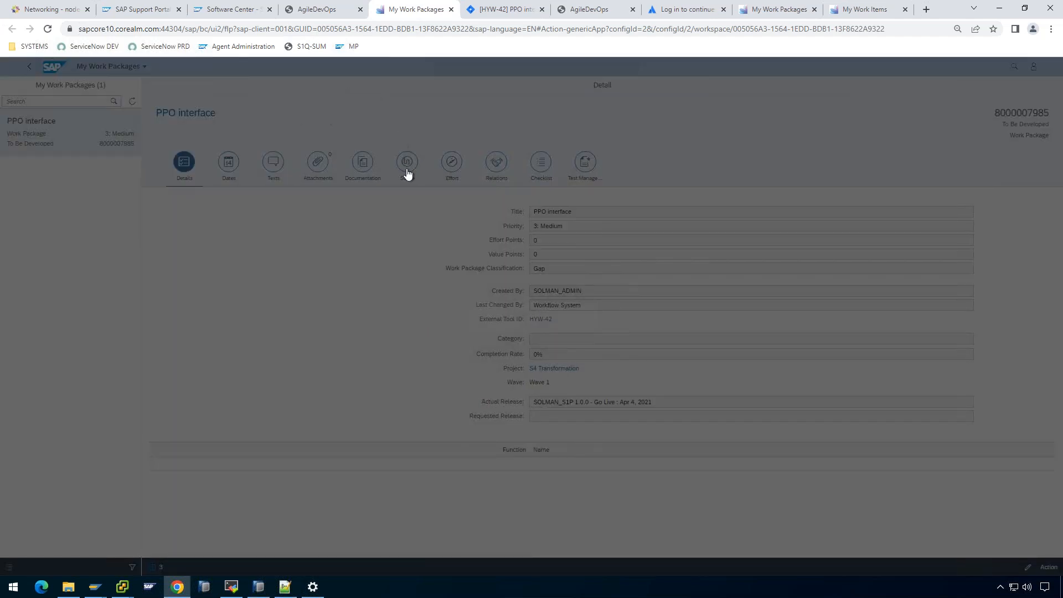
left_click(408, 171)
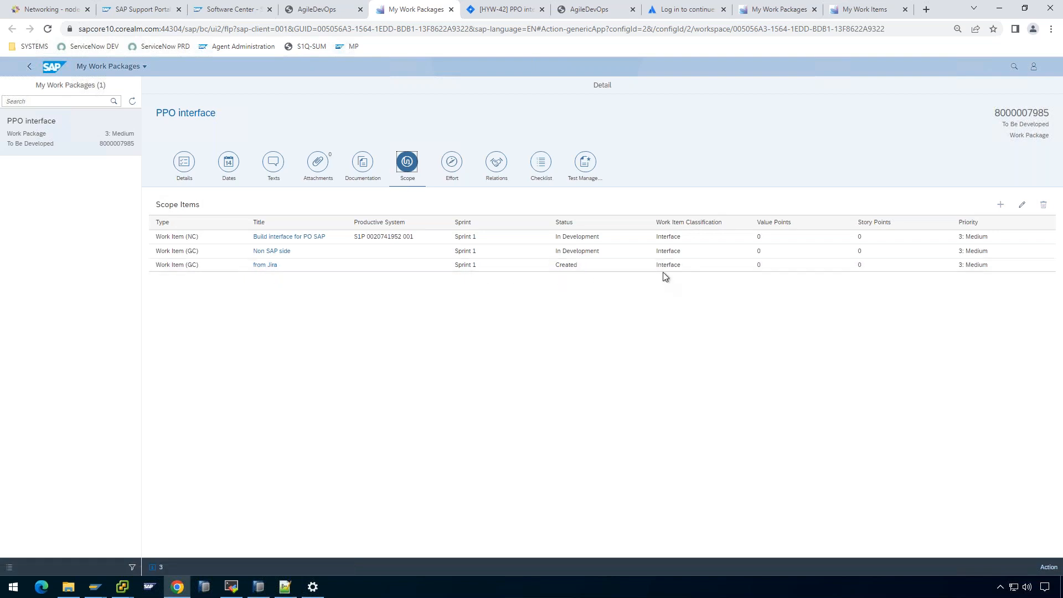
left_click_drag(684, 266, 645, 275)
left_click_drag(579, 270, 546, 265)
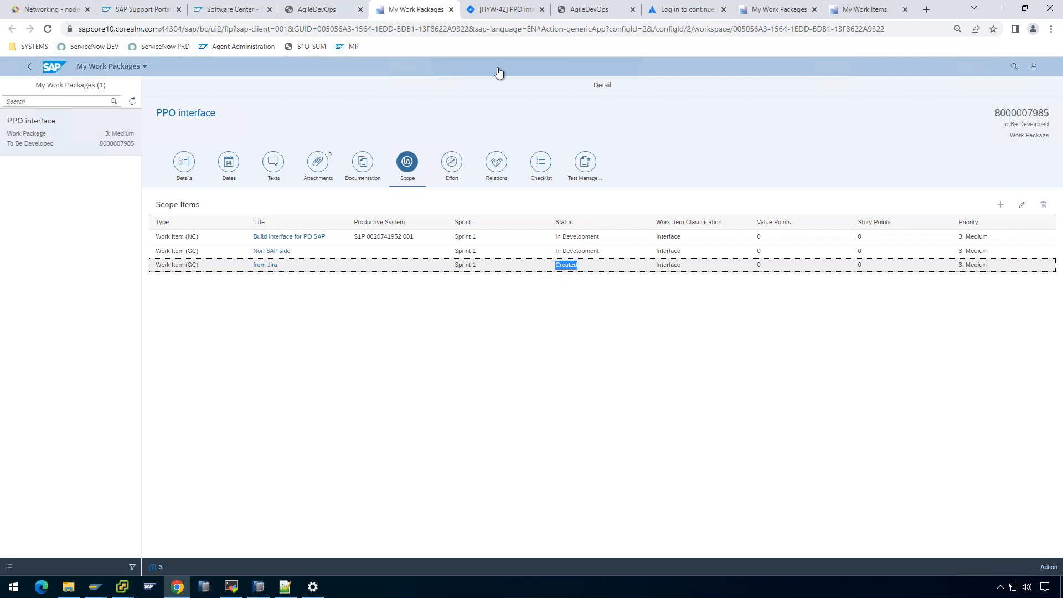
Switch to the AgileDevOps Jira settings, put the status mapping in edit mode and examine the sync directions for work packages and work items.
left_click(504, 10)
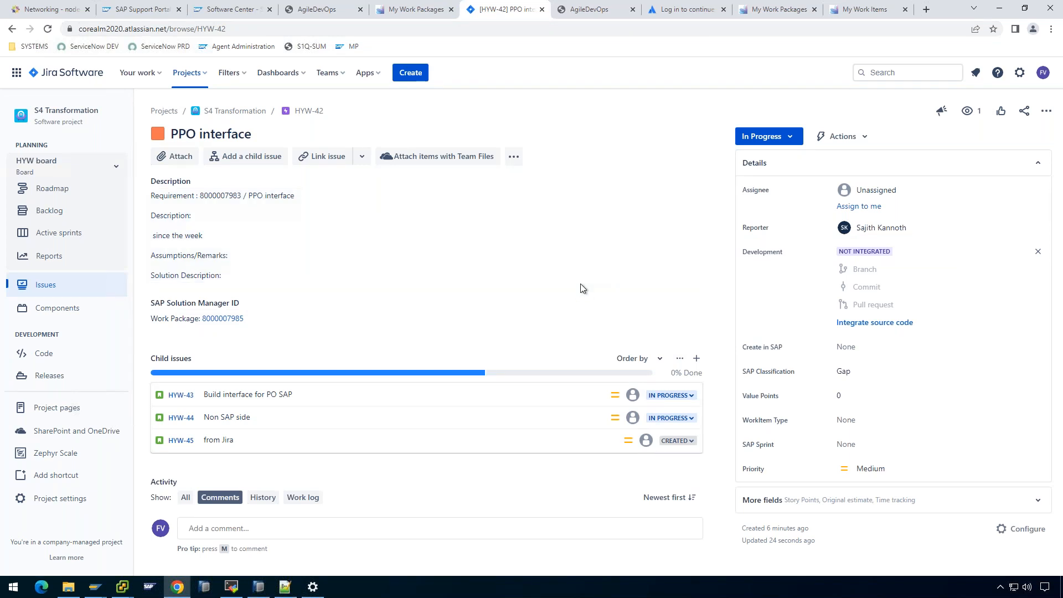
left_click(591, 9)
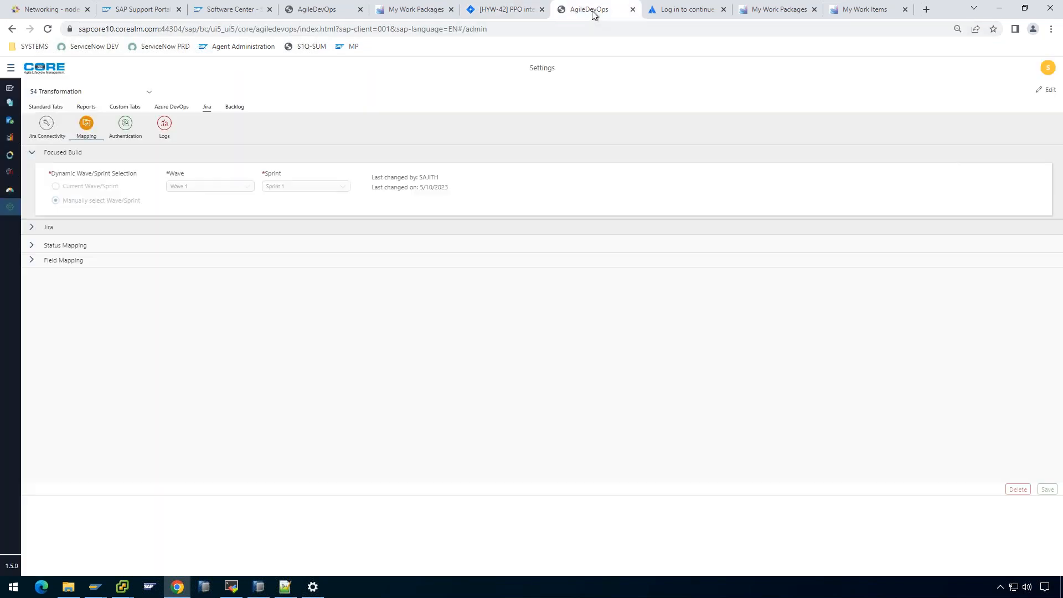
left_click(32, 245)
scroll(671, 363, "down", 1)
left_click(1046, 93)
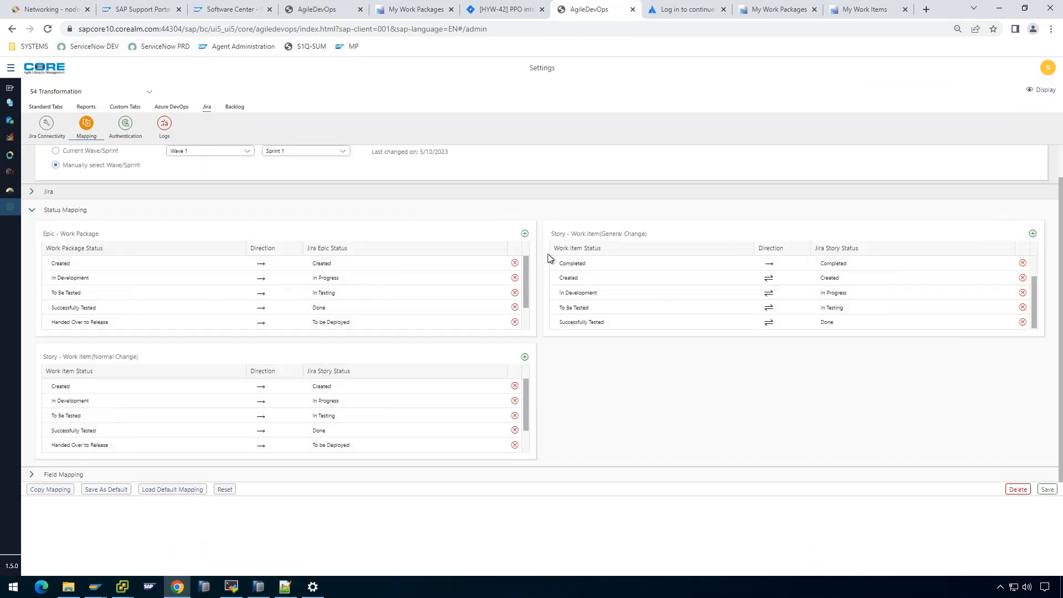
left_click(799, 295)
left_click(800, 295)
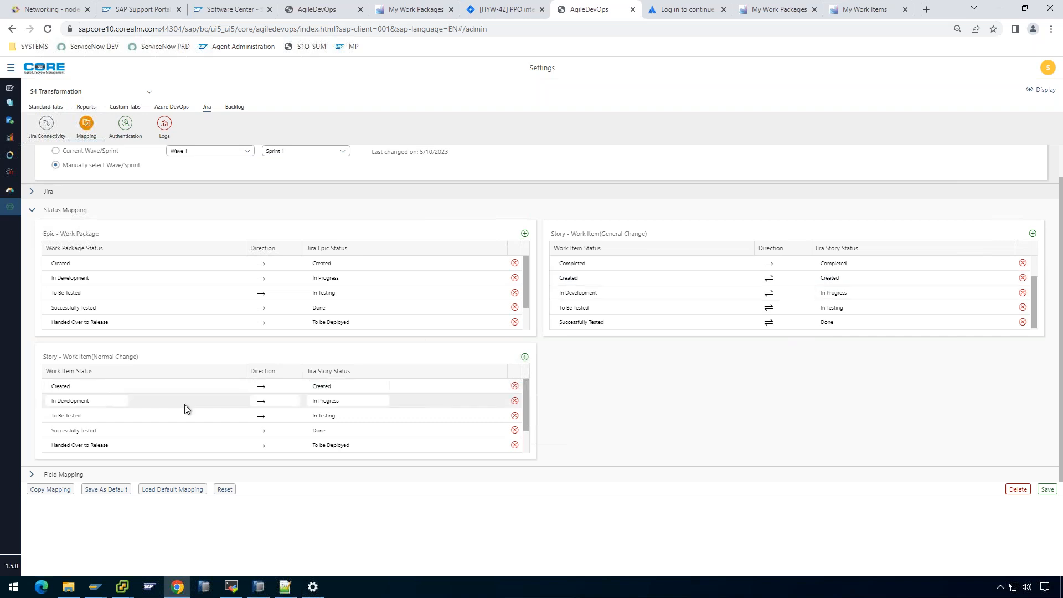
left_click(295, 386)
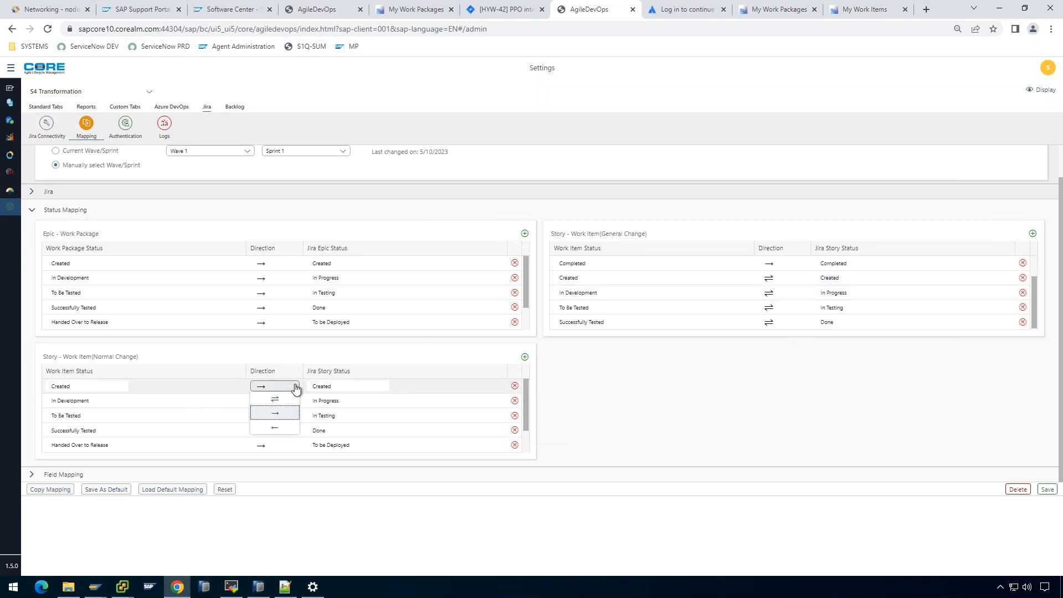
left_click(604, 377)
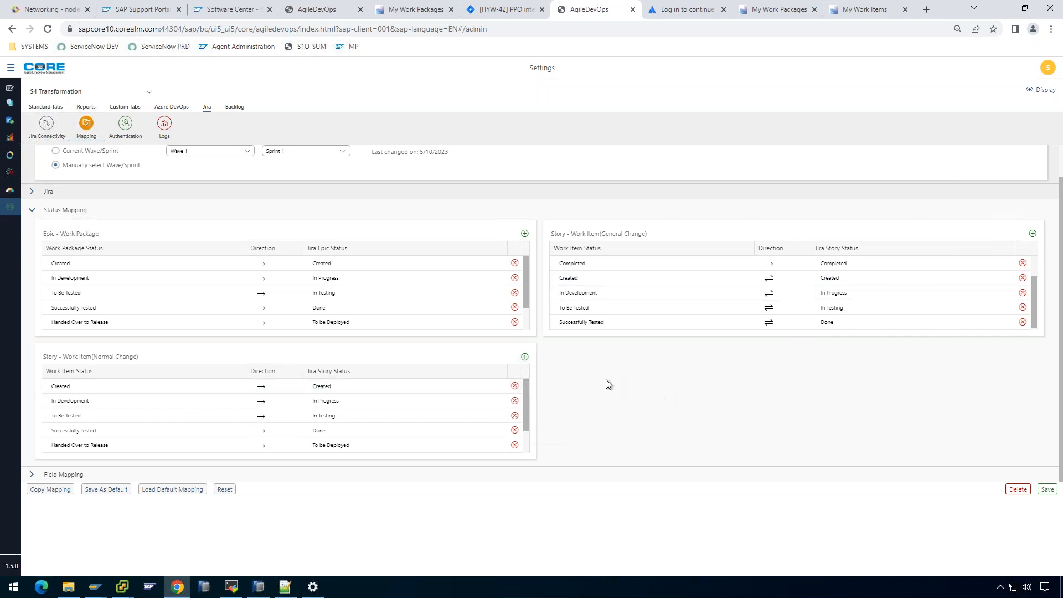
Collapse the status mapping, expand the field mapping, and examine the direction and mapping type options for the work package Classification field.
left_click(37, 210)
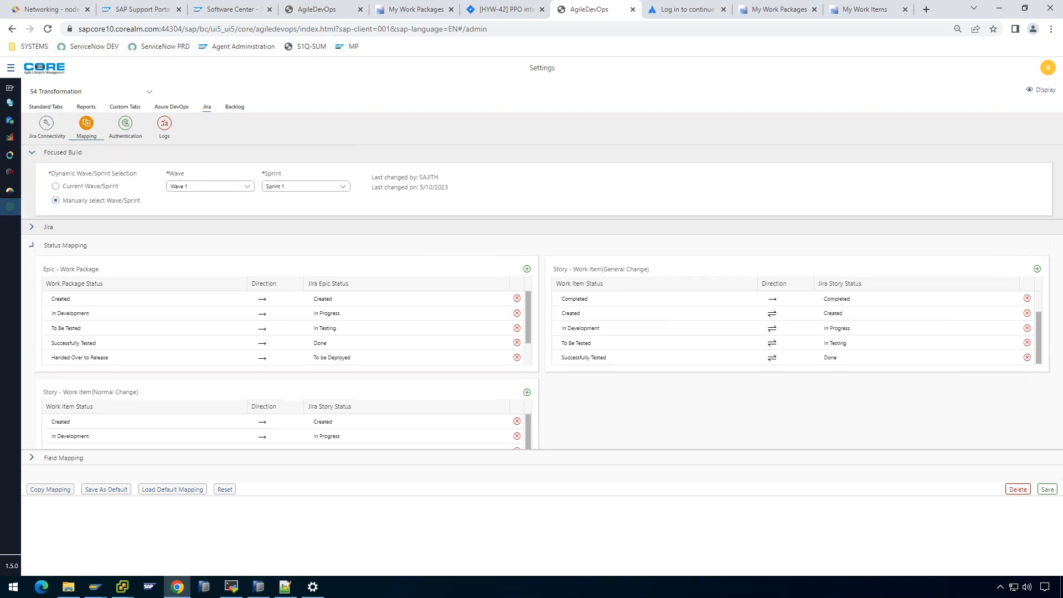
left_click(32, 260)
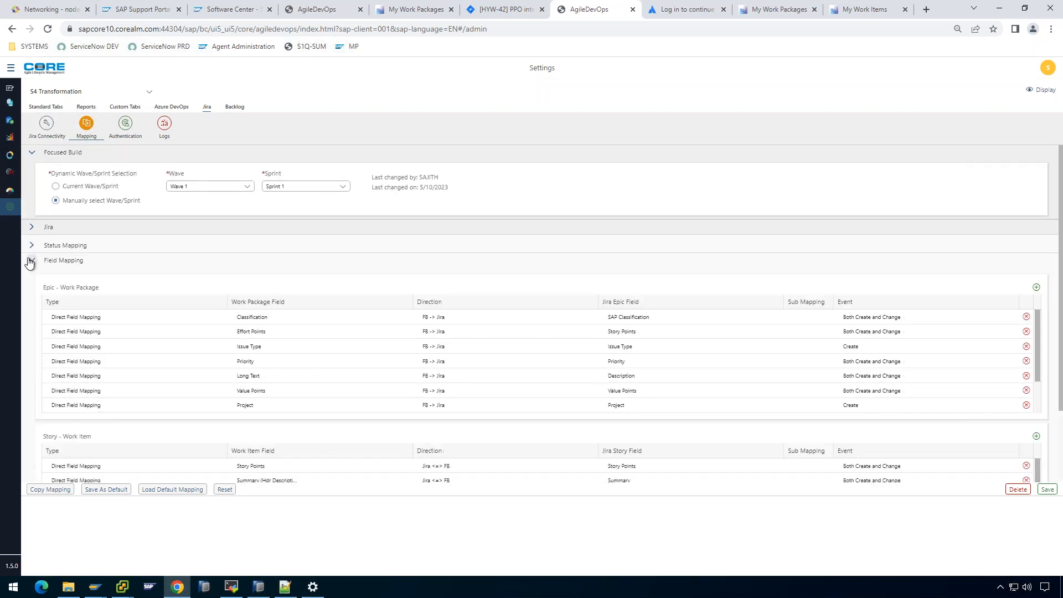
left_click(486, 318)
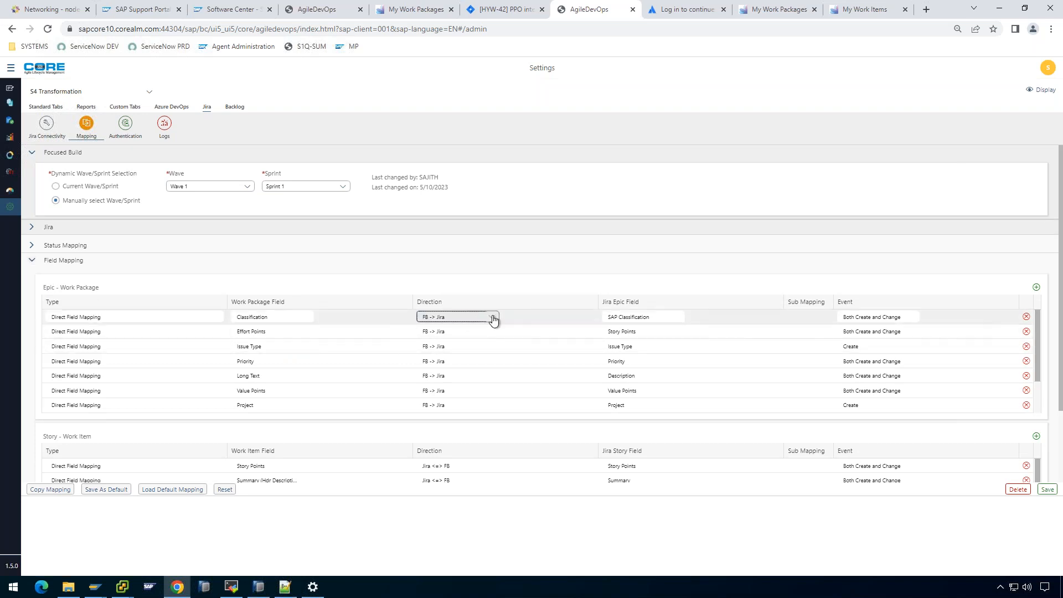
left_click(492, 318)
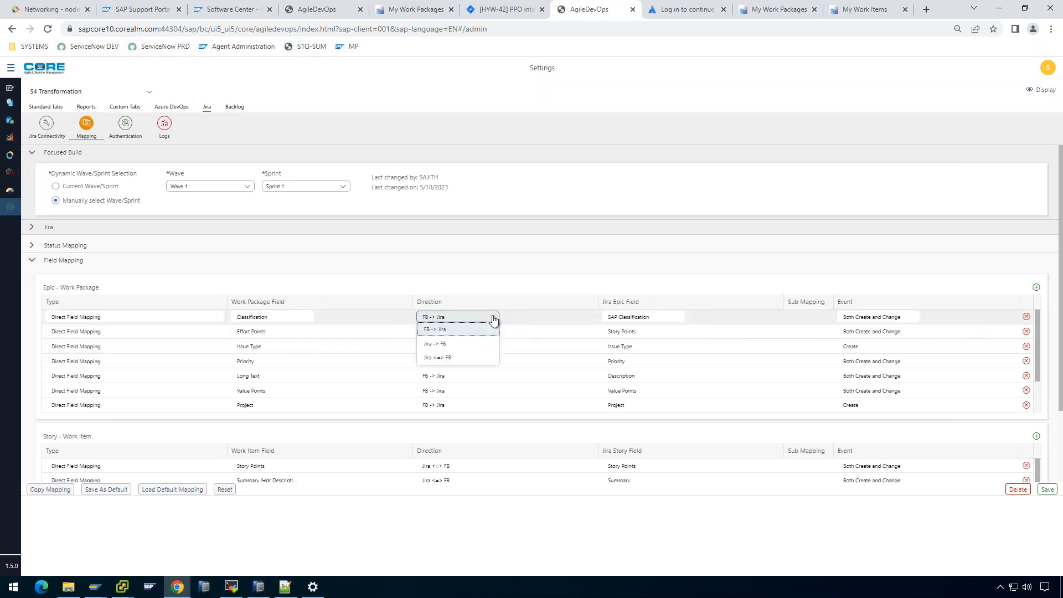
left_click(493, 319)
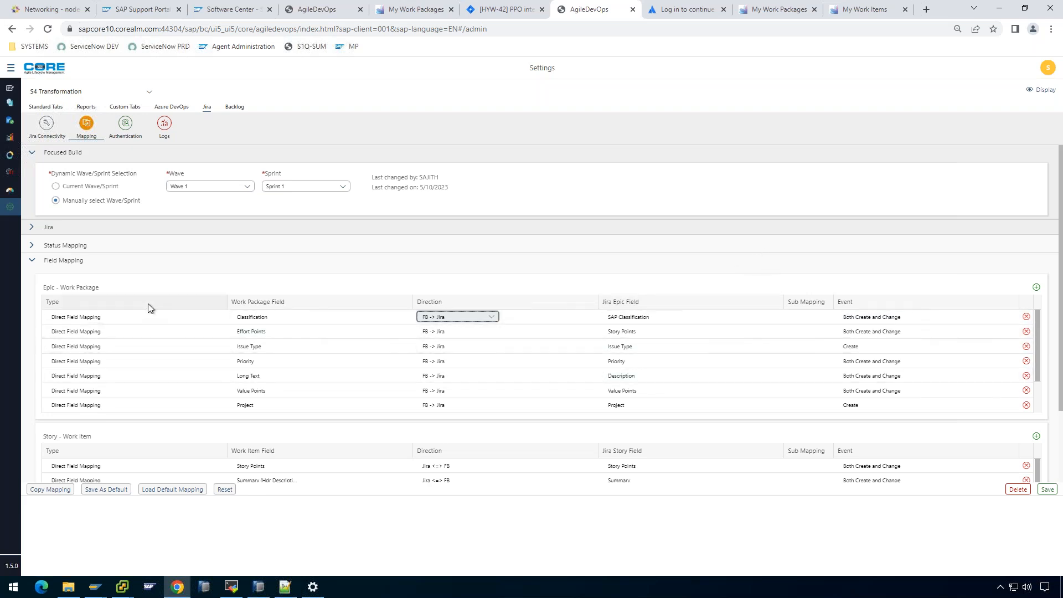
left_click(201, 315)
left_click(215, 319)
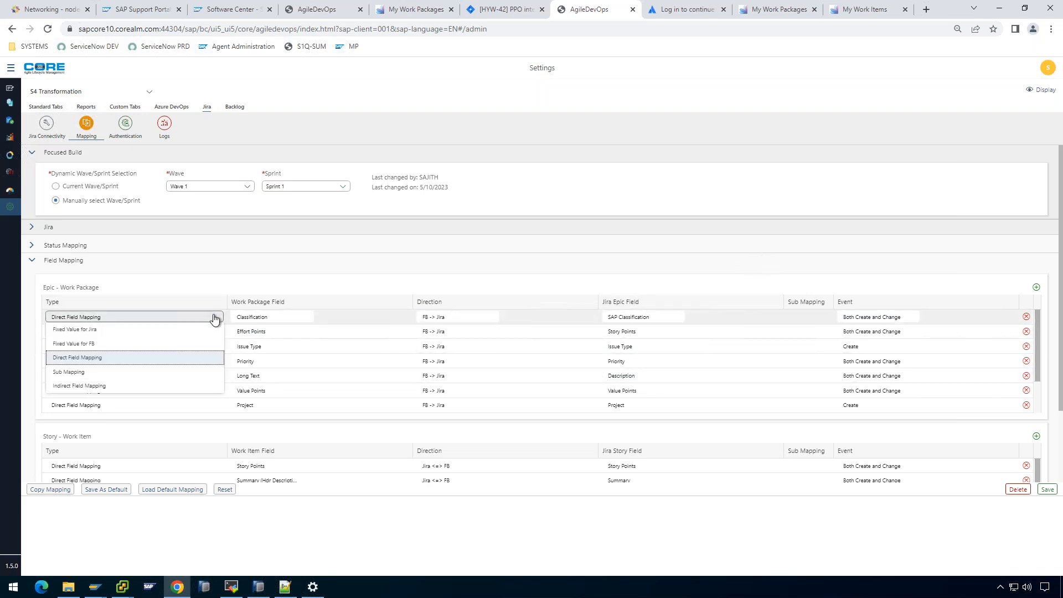
left_click(242, 285)
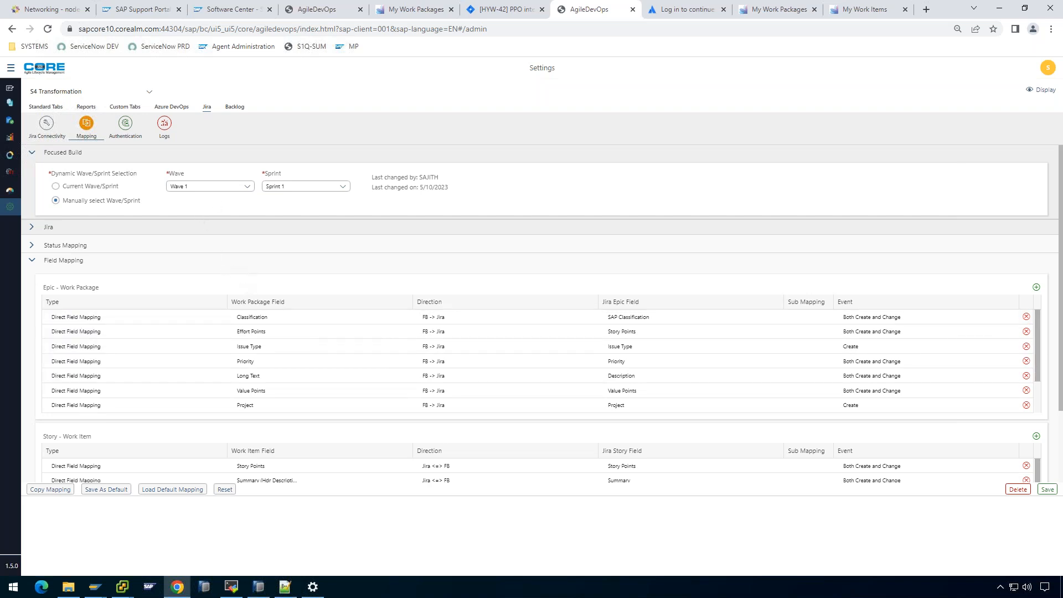
Return to the AgileDevOps board, open the "from Jira" work item, review its details and linked Jira story, and close it.
left_click(481, 15)
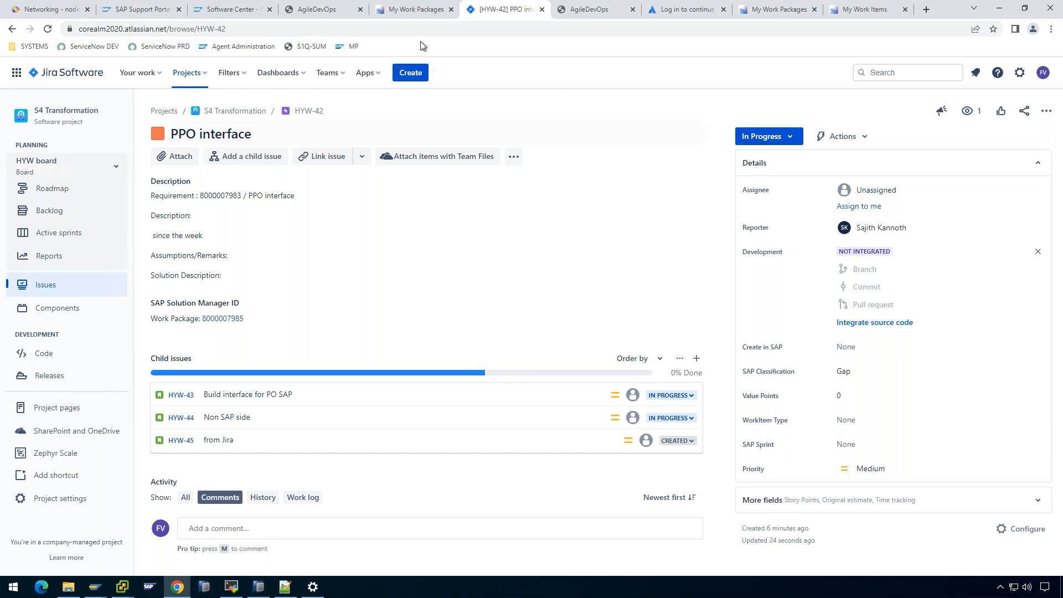
left_click(320, 8)
left_click(11, 90)
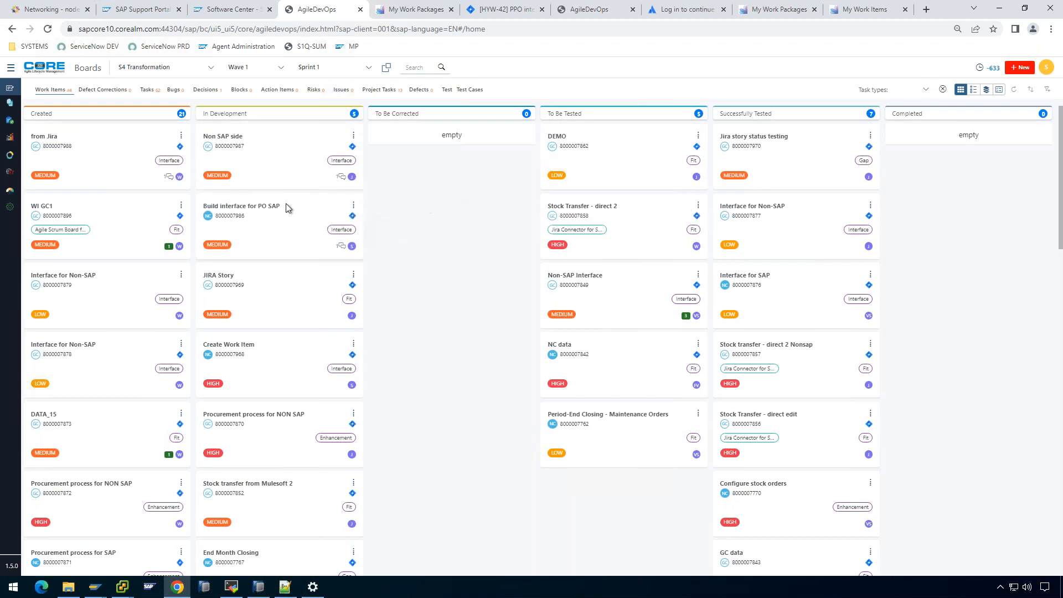
left_click(102, 157)
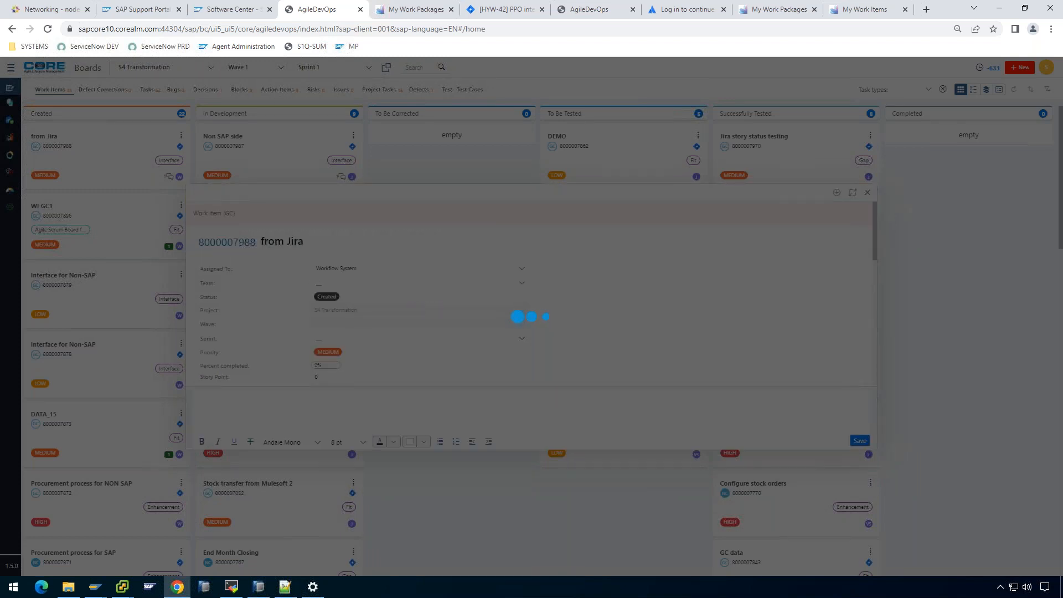
scroll(435, 315, "down", 1)
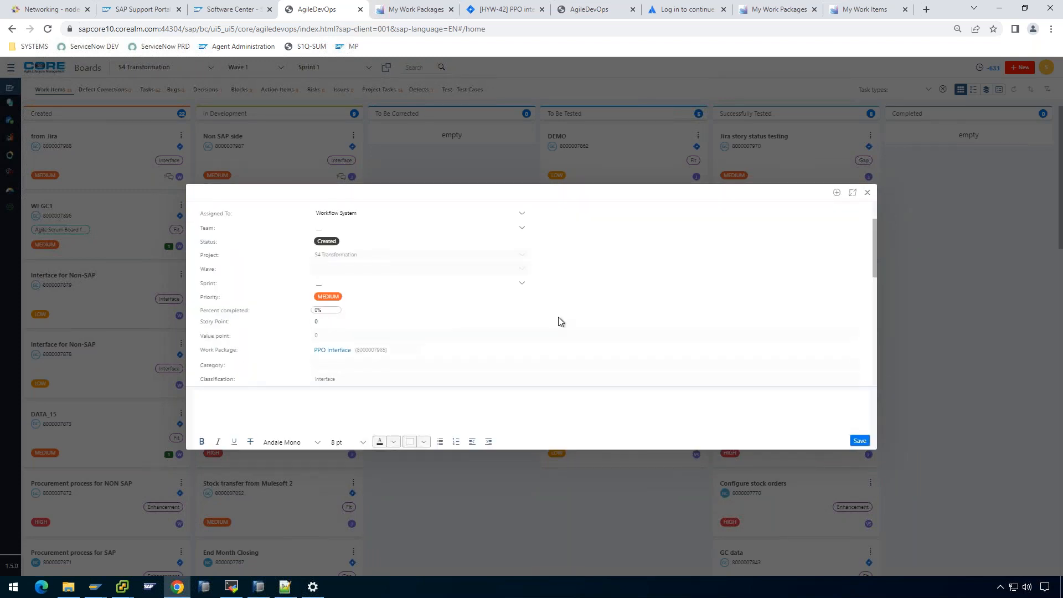
scroll(700, 332, "down", 3)
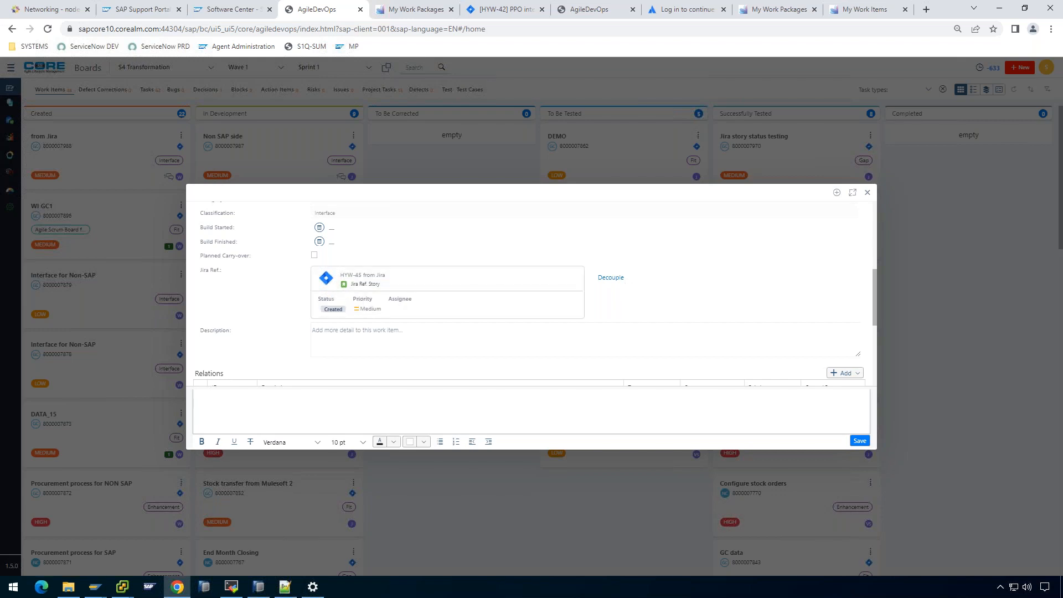
left_click(867, 195)
Show the work items as a list, view the quick filters and examine the Jira reference column.
left_click(972, 93)
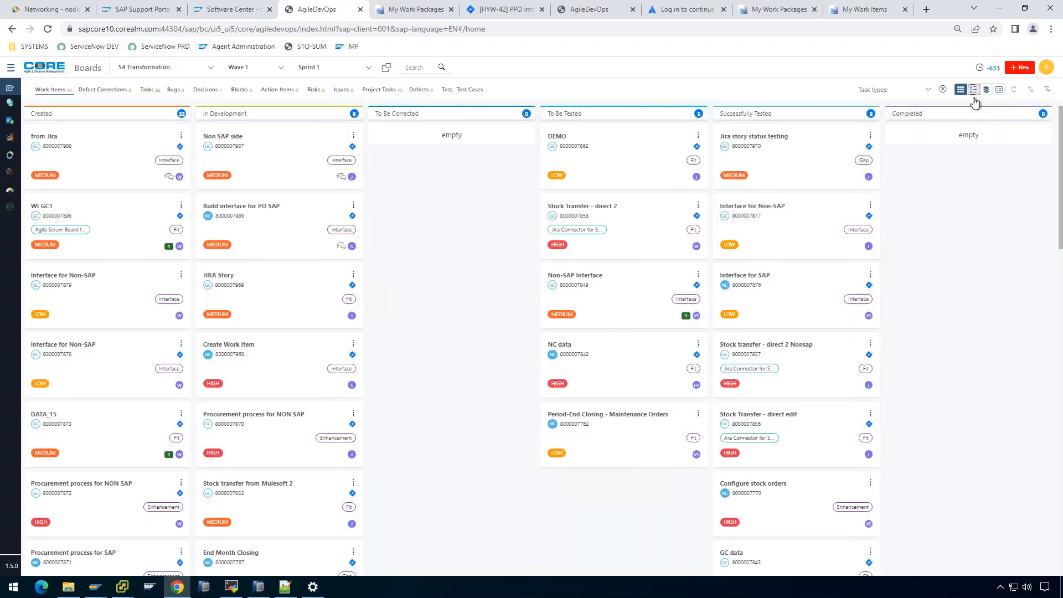
left_click(1048, 91)
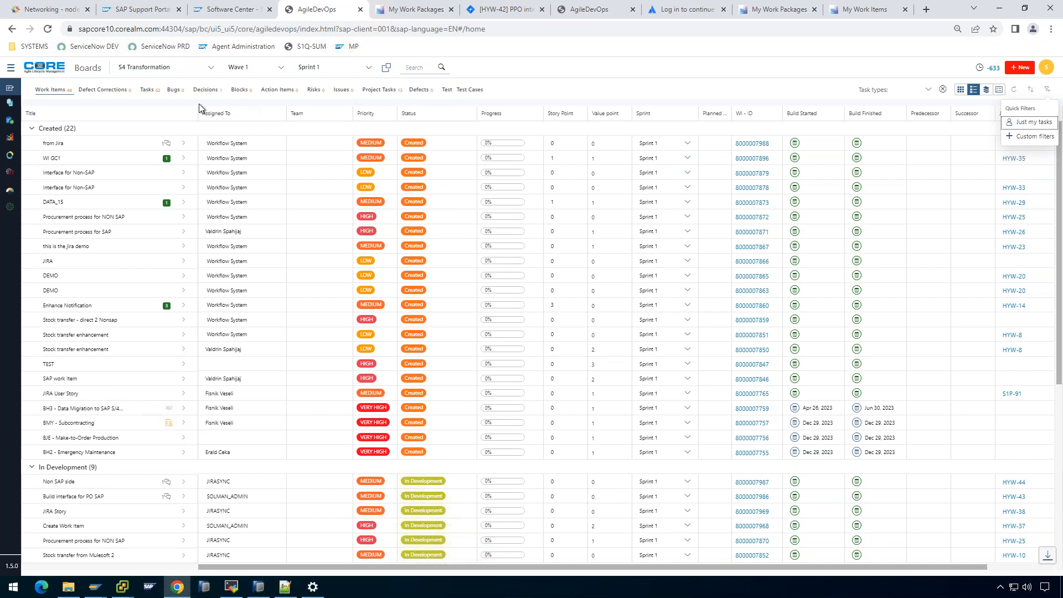
left_click(528, 88)
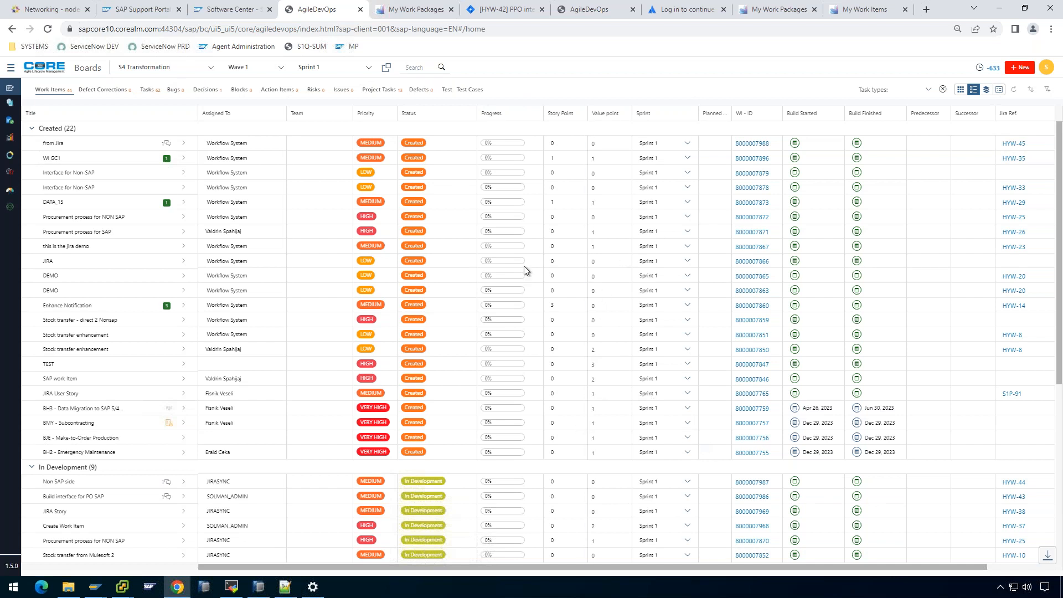
left_click(997, 567)
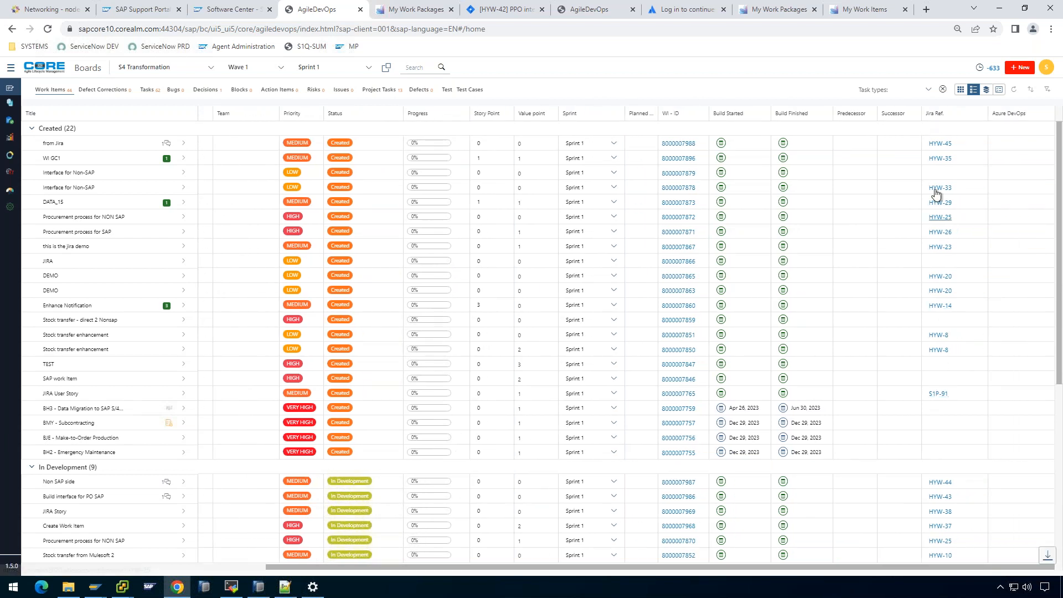
Look at the Defects board, then go back to the work items and show them as cards by status.
left_click(422, 90)
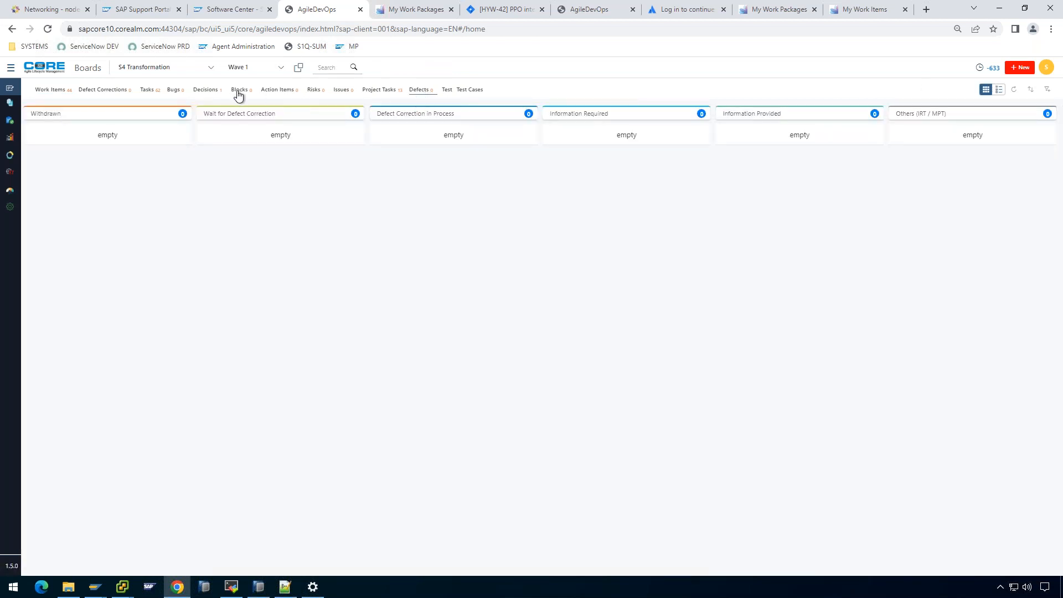
left_click(58, 93)
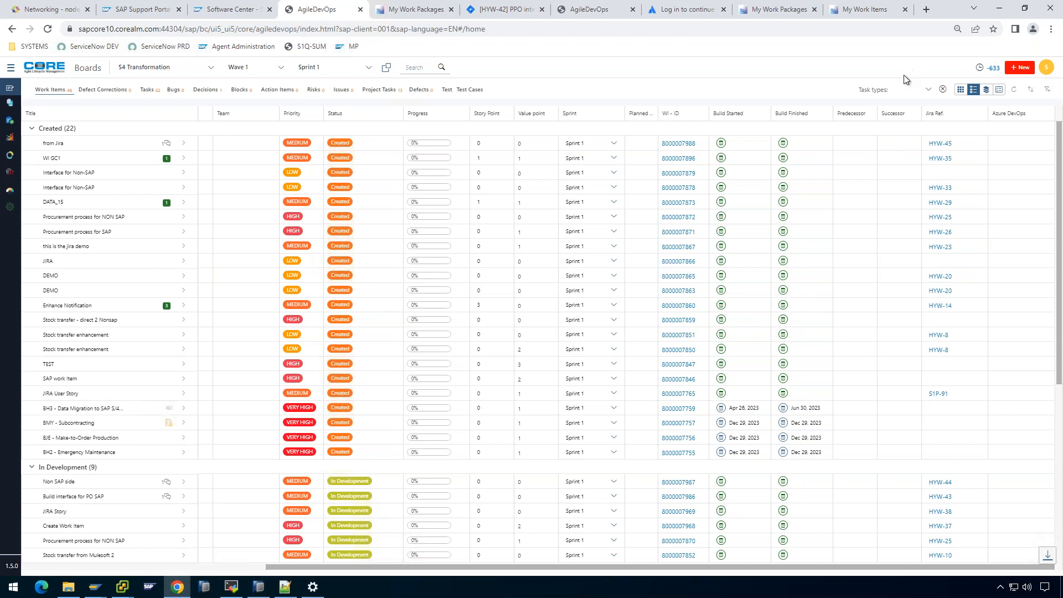
left_click(960, 89)
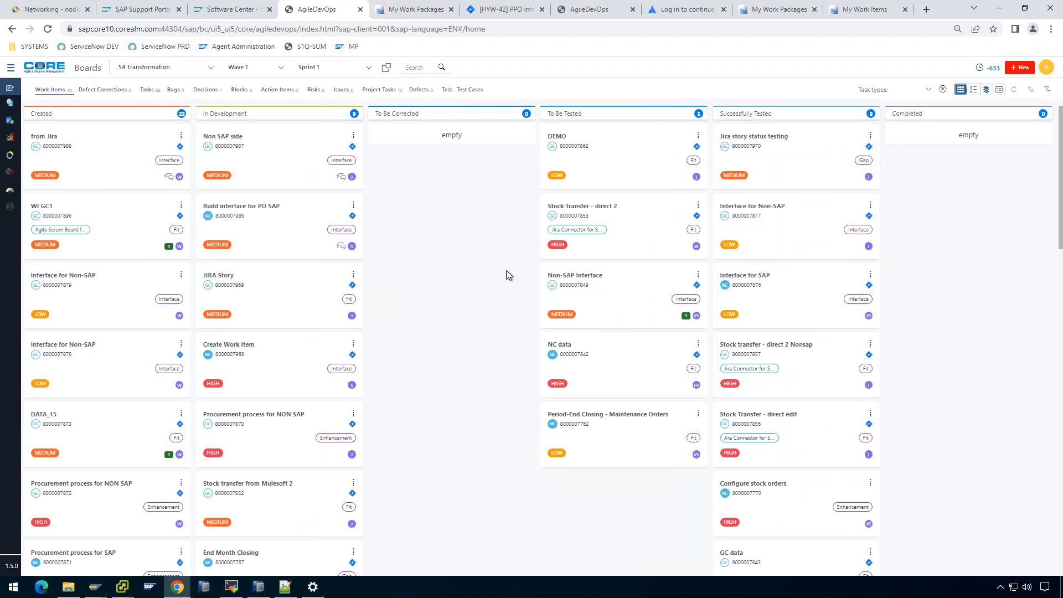
Switch to Jira epic HYW-42, view its SAP FB status workflow diagram, close it and return to the AgileDevOps work item board.
left_click(591, 11)
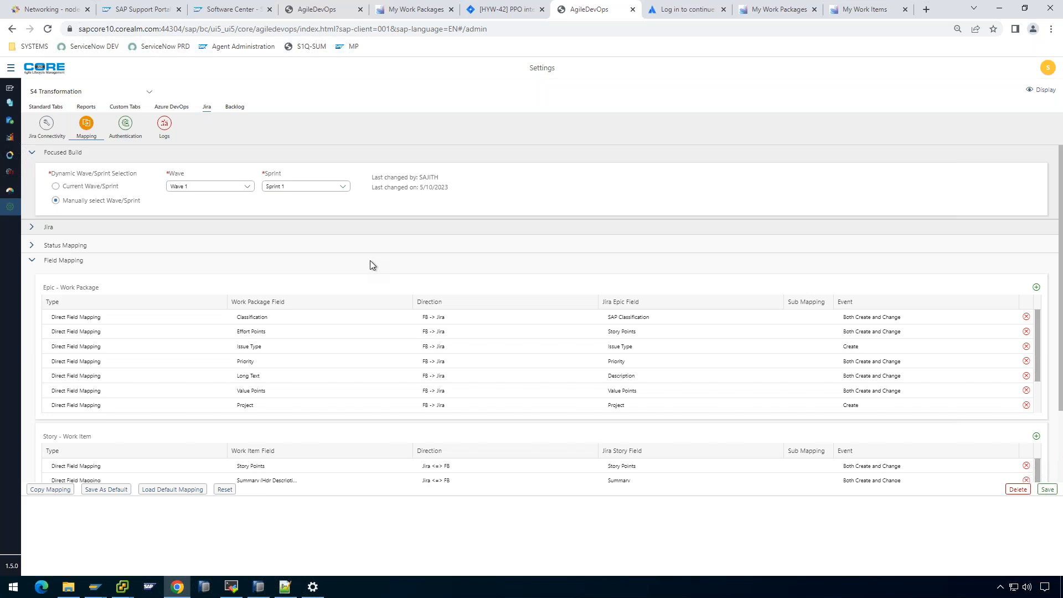
left_click(492, 9)
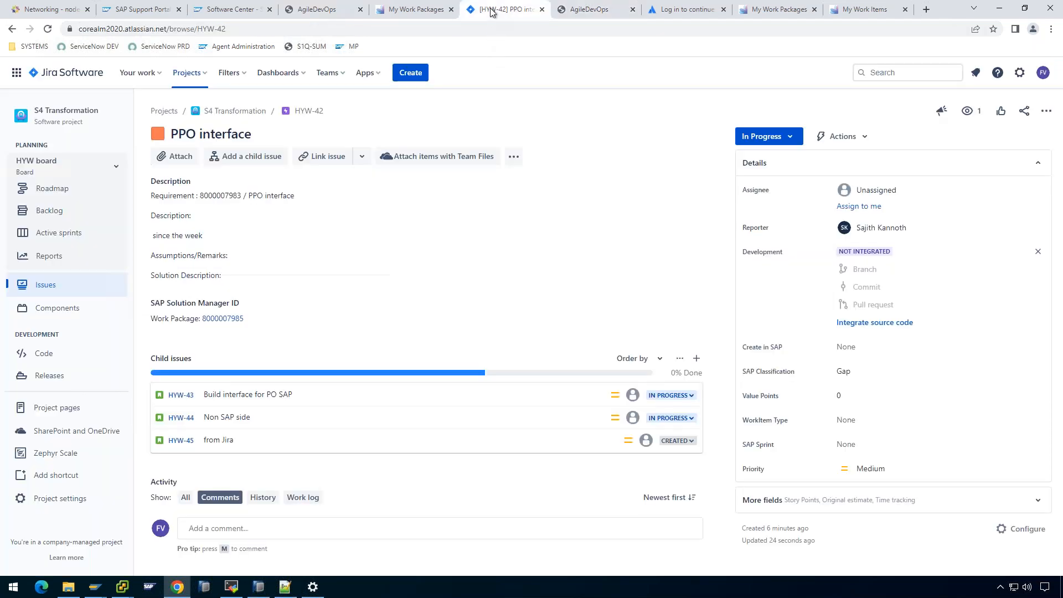
left_click(792, 139)
left_click(766, 192)
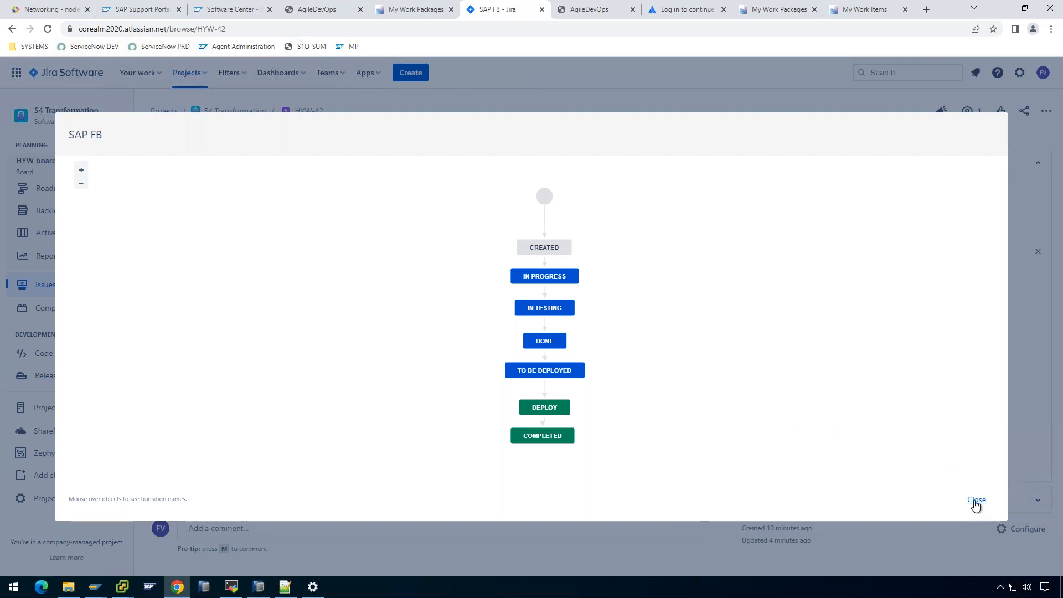
left_click(976, 501)
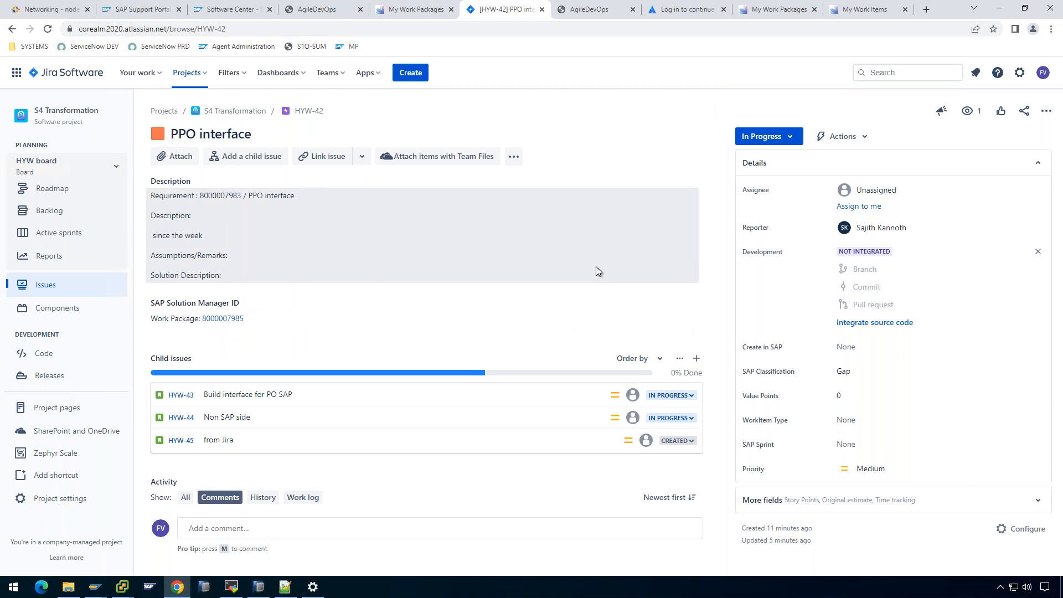
left_click(317, 10)
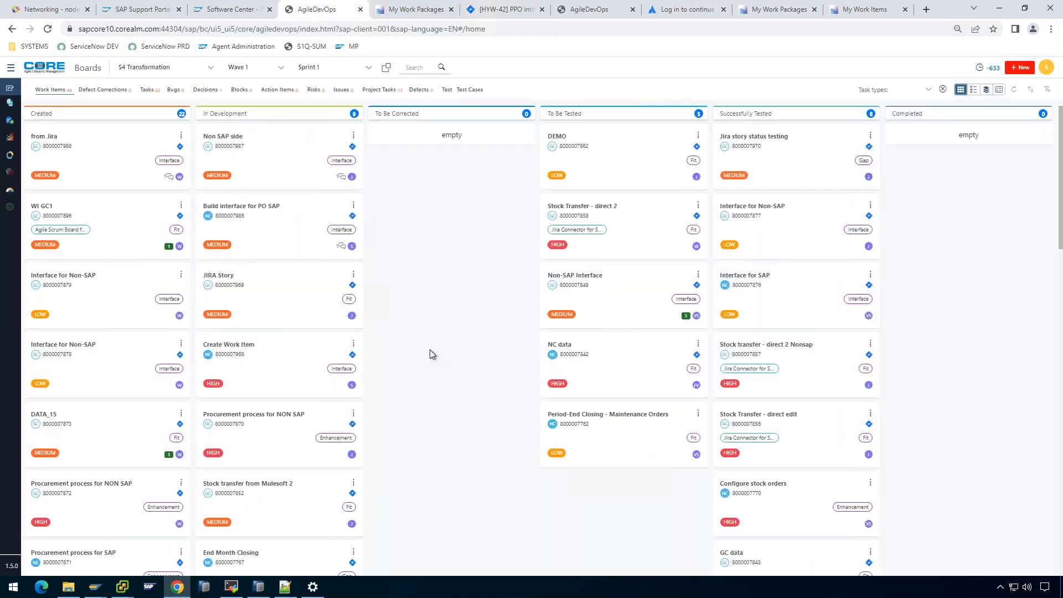